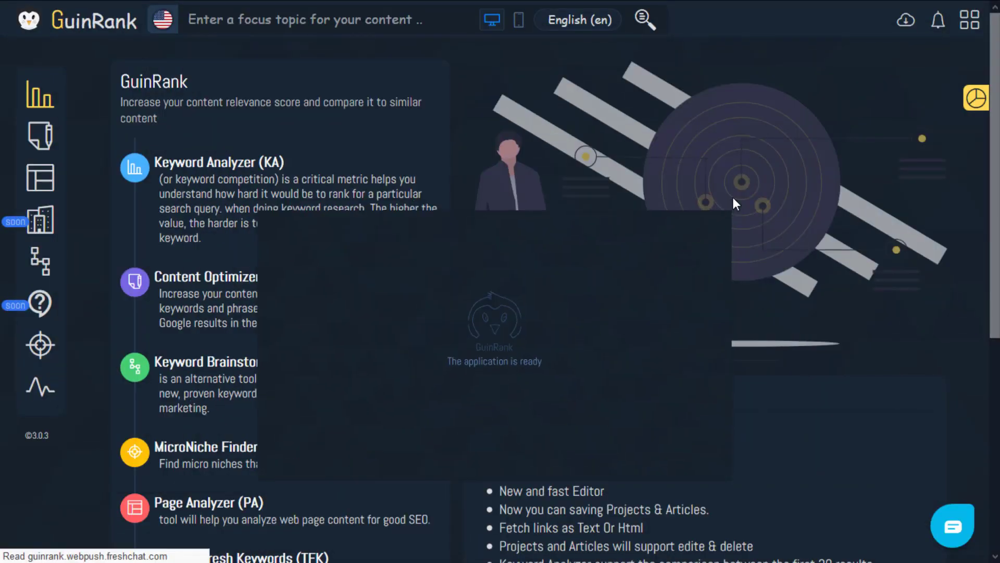
- Run the keyword analysis for "content marketing strategy", picked from the recently searched keywords
{"action": "left_click", "coordinate": [352, 24]}
{"action": "left_click", "coordinate": [327, 54]}
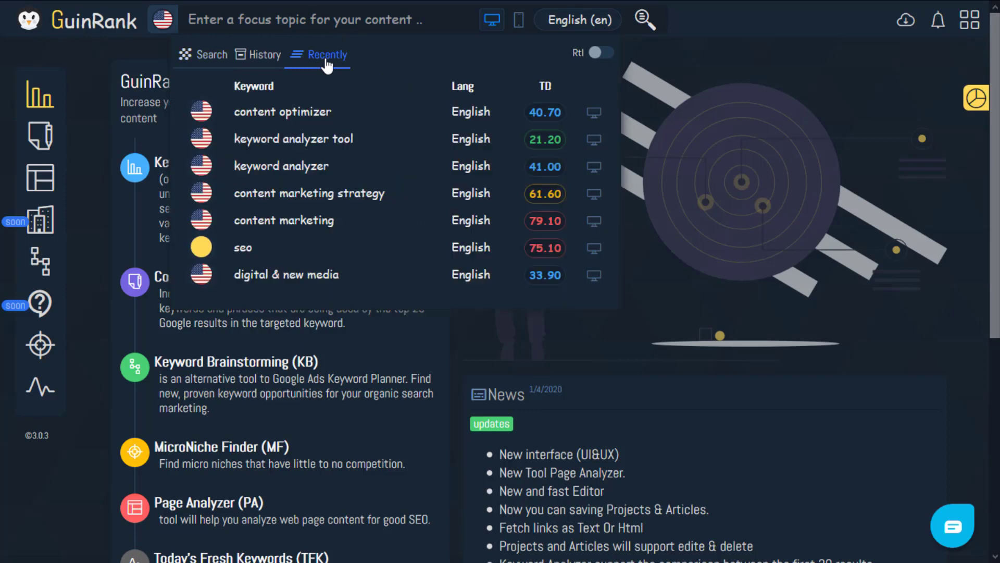
{"action": "left_click", "coordinate": [362, 203]}
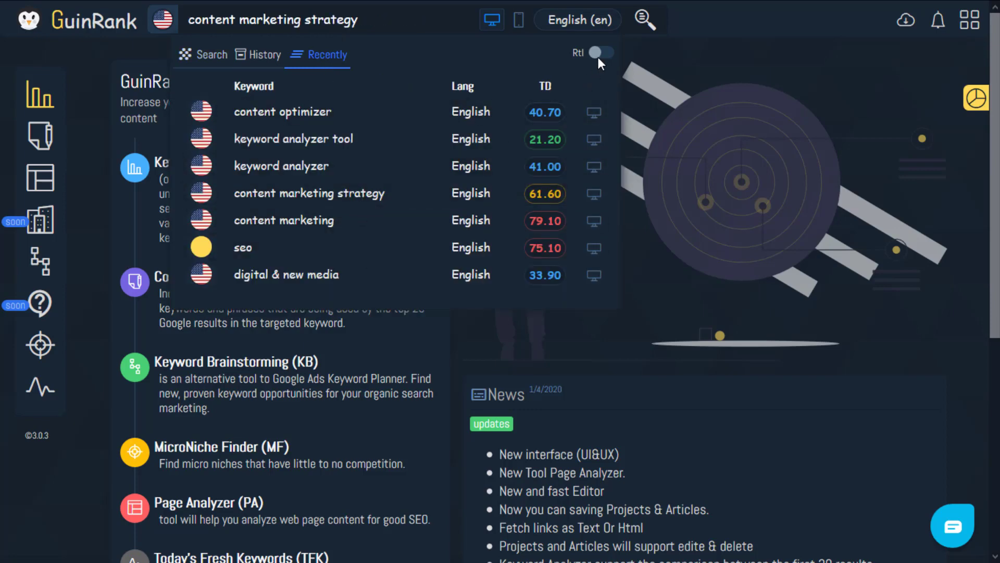
{"action": "left_click", "coordinate": [645, 20]}
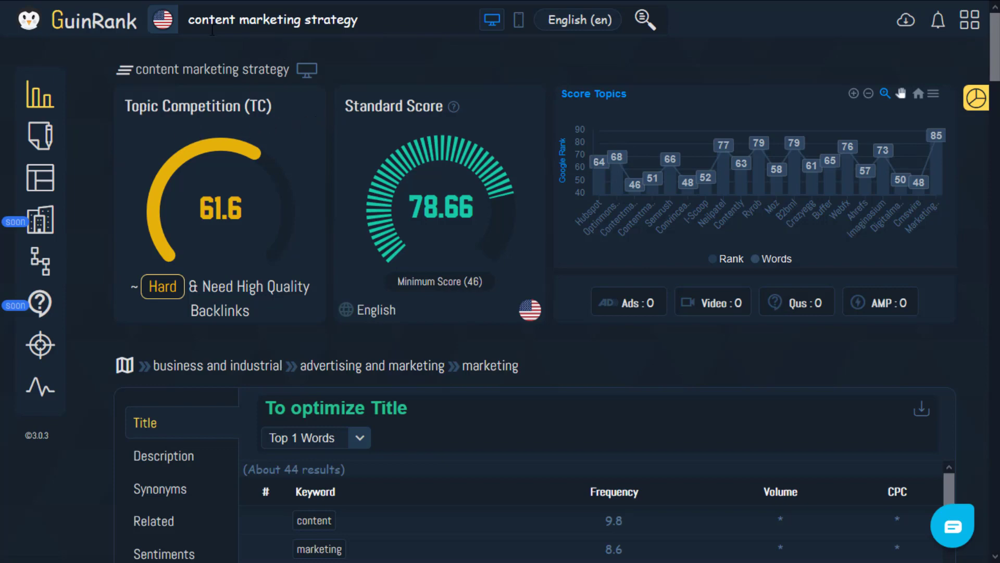
- Send the first-ranked HubSpot page in the Google SERP analysis to the content editor and fetch its text only
{"action": "scroll", "coordinate": [953, 239], "scroll_direction": "down", "scroll_amount": 8}
{"action": "scroll", "coordinate": [954, 242], "scroll_direction": "down", "scroll_amount": 4}
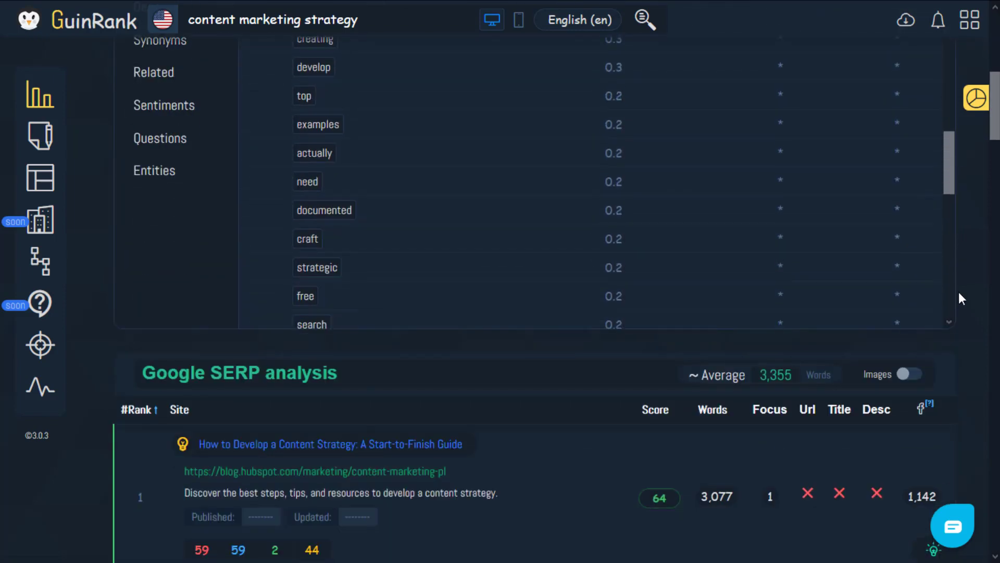
{"action": "scroll", "coordinate": [970, 323], "scroll_direction": "down", "scroll_amount": 4}
{"action": "scroll", "coordinate": [281, 224], "scroll_direction": "down", "scroll_amount": 1}
{"action": "mouse_move", "coordinate": [430, 166]}
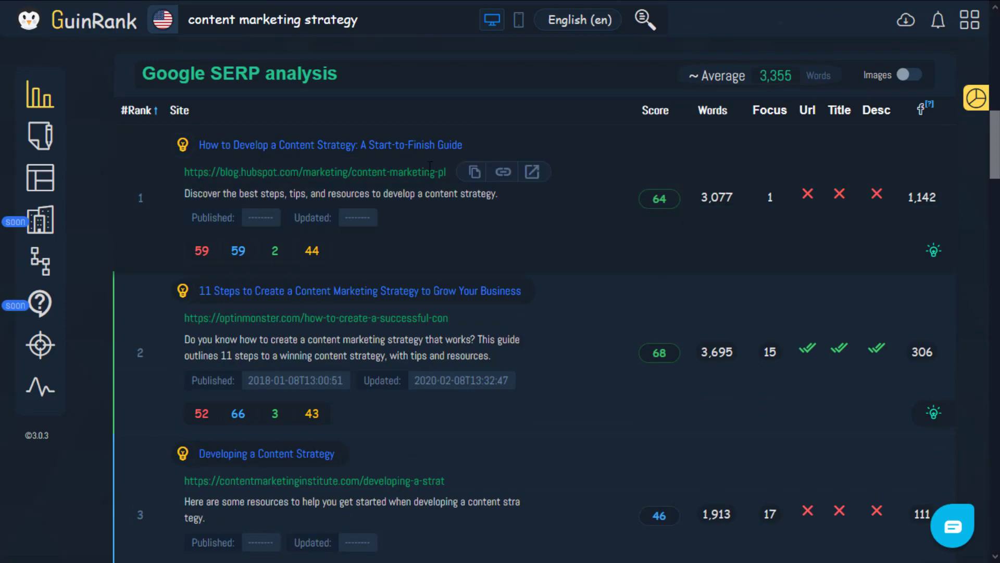
{"action": "left_click", "coordinate": [511, 177]}
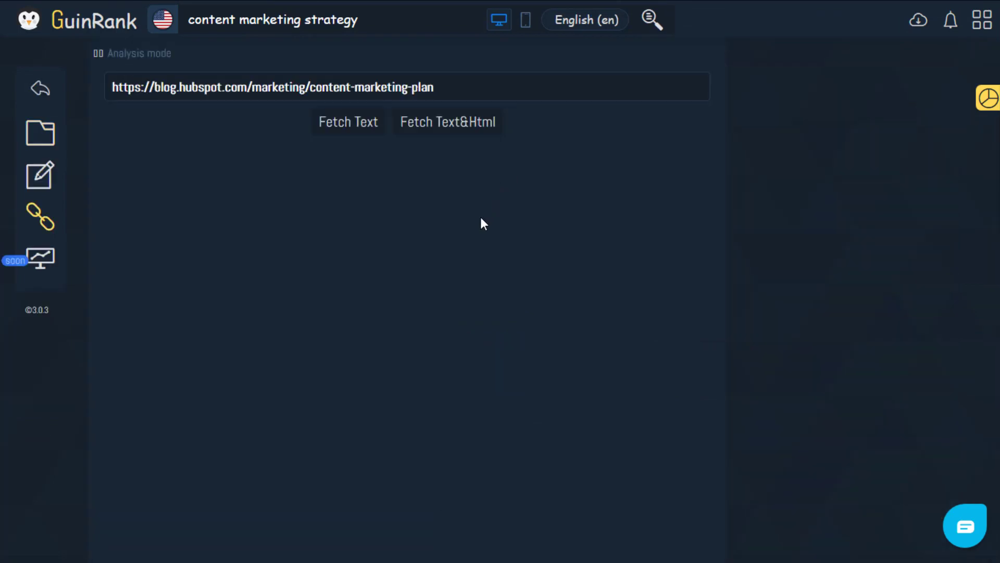
{"action": "left_click", "coordinate": [341, 125]}
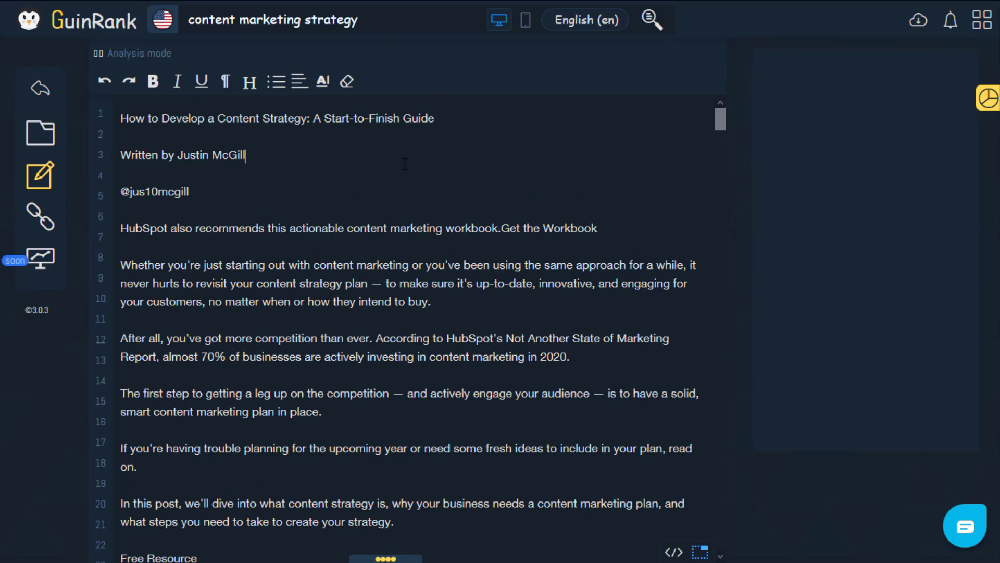
- Run the topic analysis on the fetched article and examine its relevancy score
{"action": "left_click", "coordinate": [651, 21]}
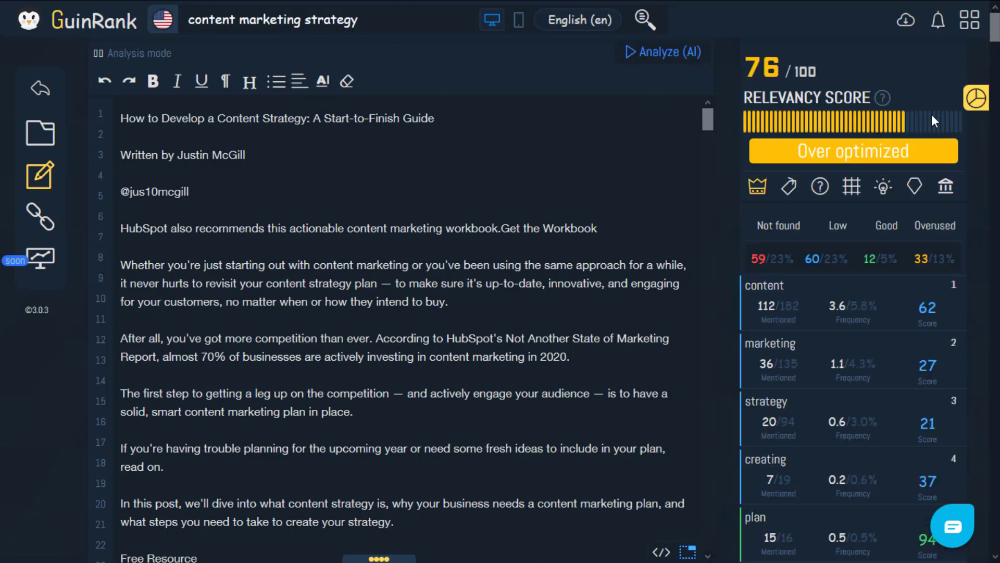
{"action": "left_click_drag", "start_coordinate": [741, 69], "coordinate": [783, 69]}
{"action": "left_click", "coordinate": [783, 69]}
{"action": "mouse_move", "coordinate": [880, 97]}
{"action": "left_click_drag", "start_coordinate": [775, 65], "coordinate": [745, 64]}
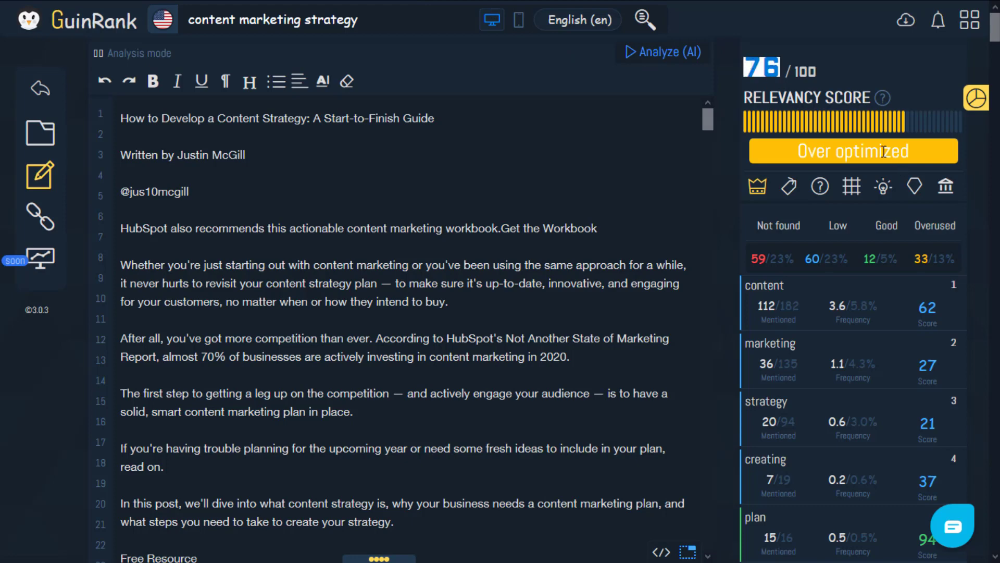
- Filter the crown keywords by Not found, Low, Good and Overused in turn, and clear the filter
{"action": "left_click", "coordinate": [788, 183]}
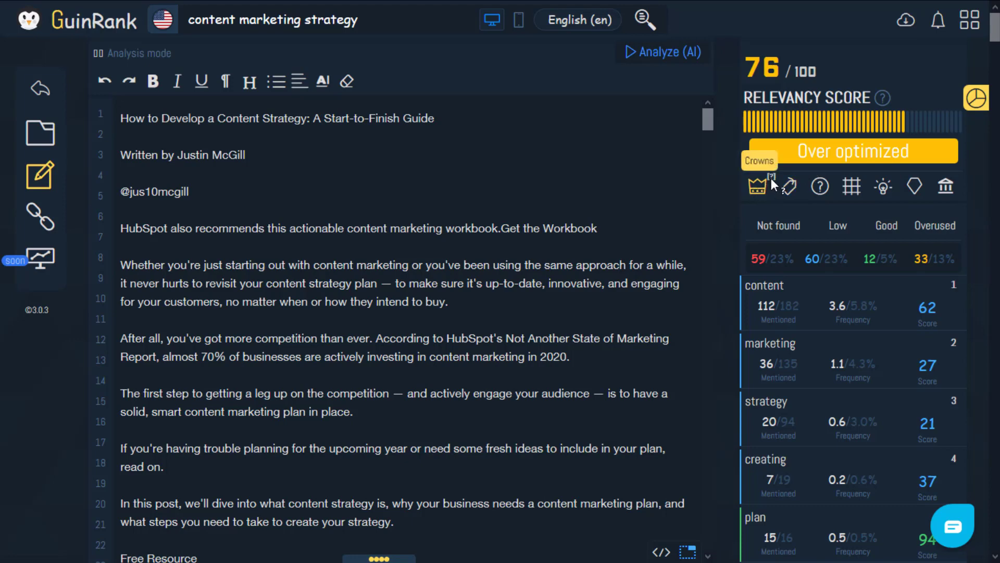
{"action": "left_click", "coordinate": [796, 239]}
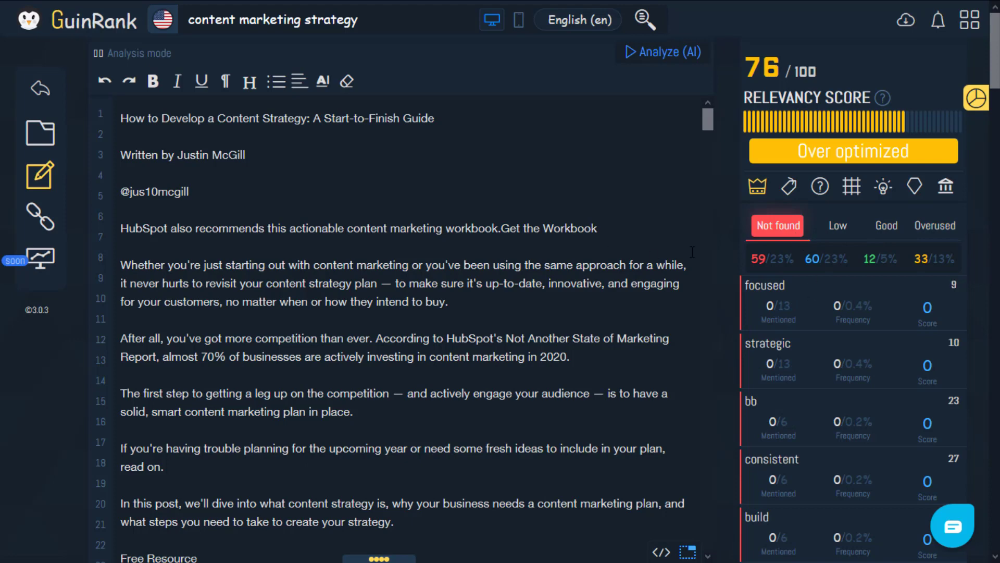
{"action": "left_click", "coordinate": [851, 235]}
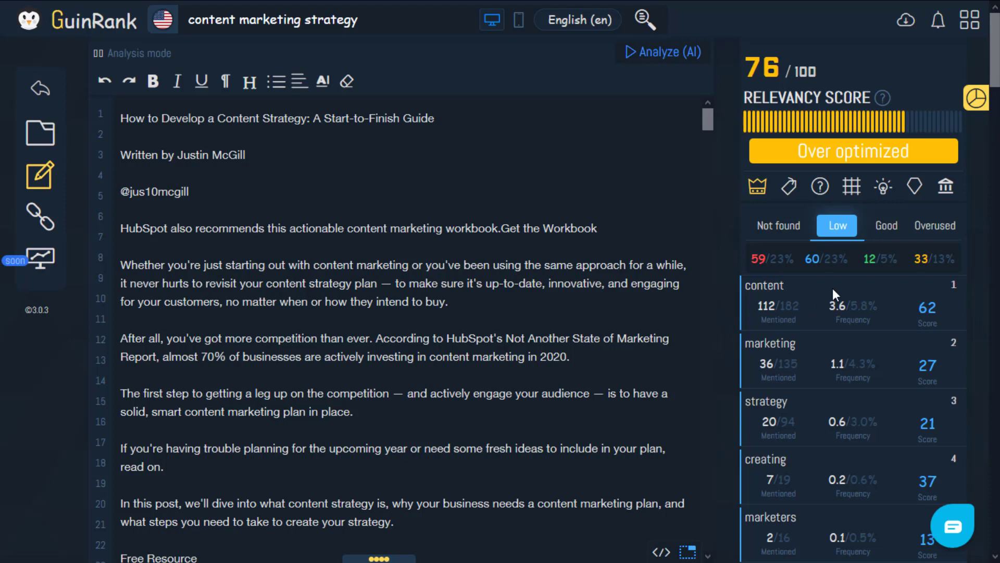
{"action": "left_click", "coordinate": [888, 227]}
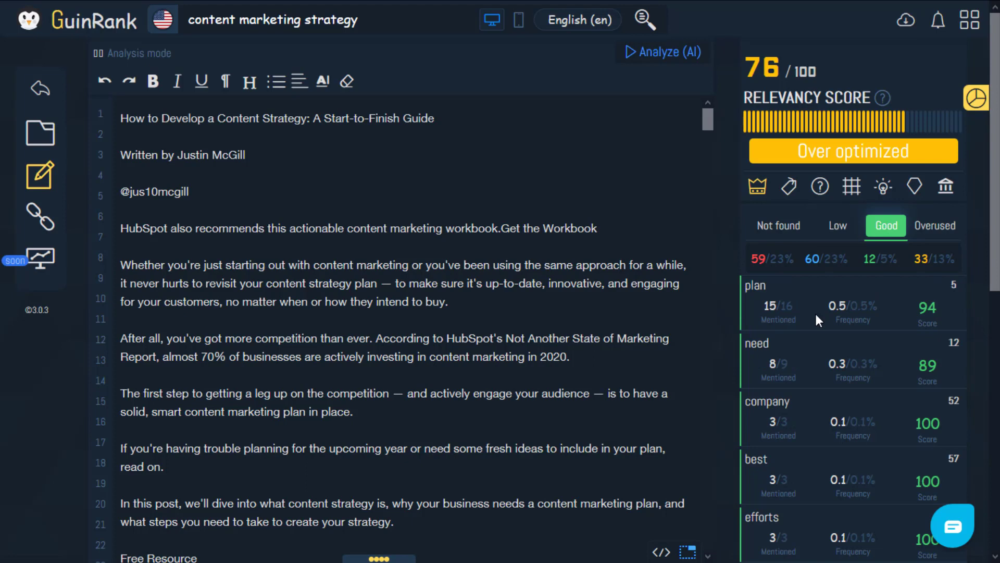
{"action": "left_click", "coordinate": [946, 233]}
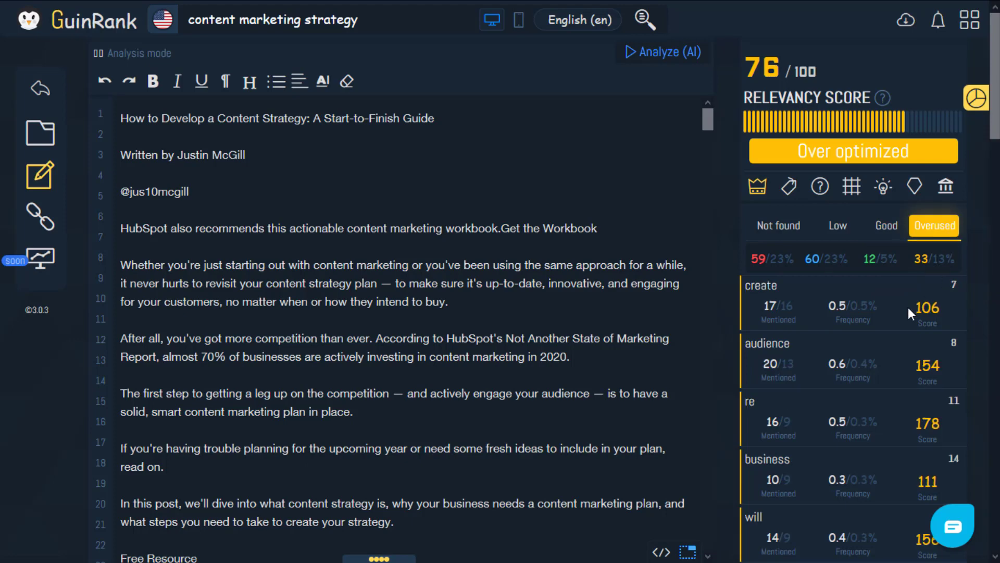
{"action": "left_click", "coordinate": [924, 234]}
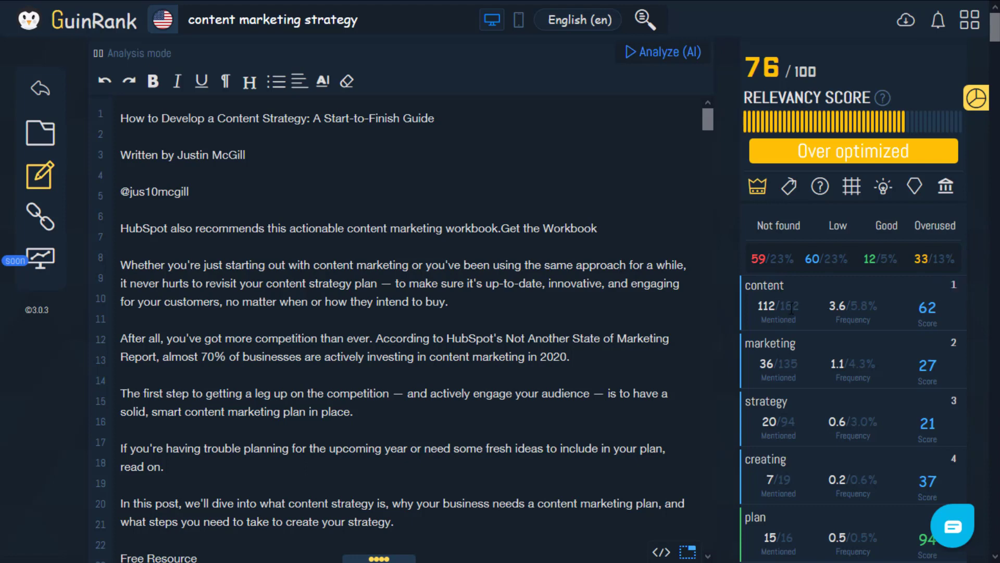
- Highlight every occurrence of the keyword "content" in the article and examine its mention and frequency figures
{"action": "scroll", "coordinate": [805, 297], "scroll_direction": "down", "scroll_amount": 2}
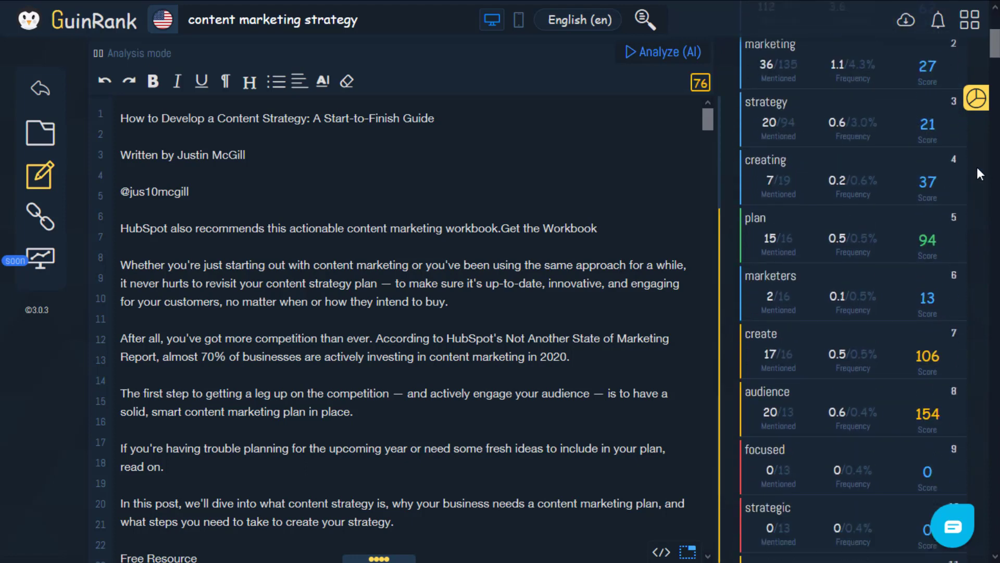
{"action": "mouse_move", "coordinate": [995, 34]}
{"action": "left_mouse_down"}
{"action": "mouse_move", "coordinate": [995, 534]}
{"action": "mouse_move", "coordinate": [995, 28]}
{"action": "left_mouse_up"}
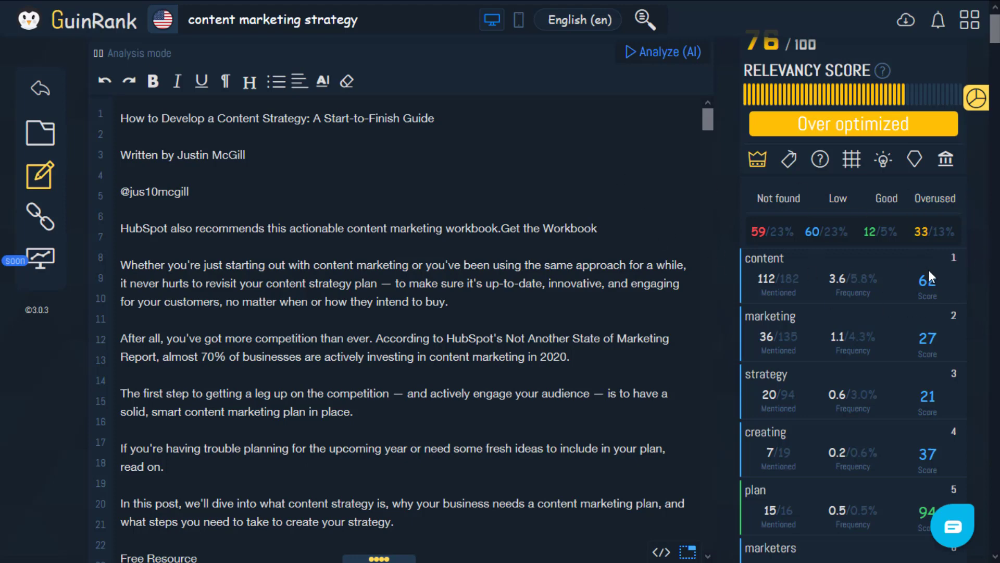
{"action": "mouse_move", "coordinate": [937, 268]}
{"action": "left_click", "coordinate": [938, 262]}
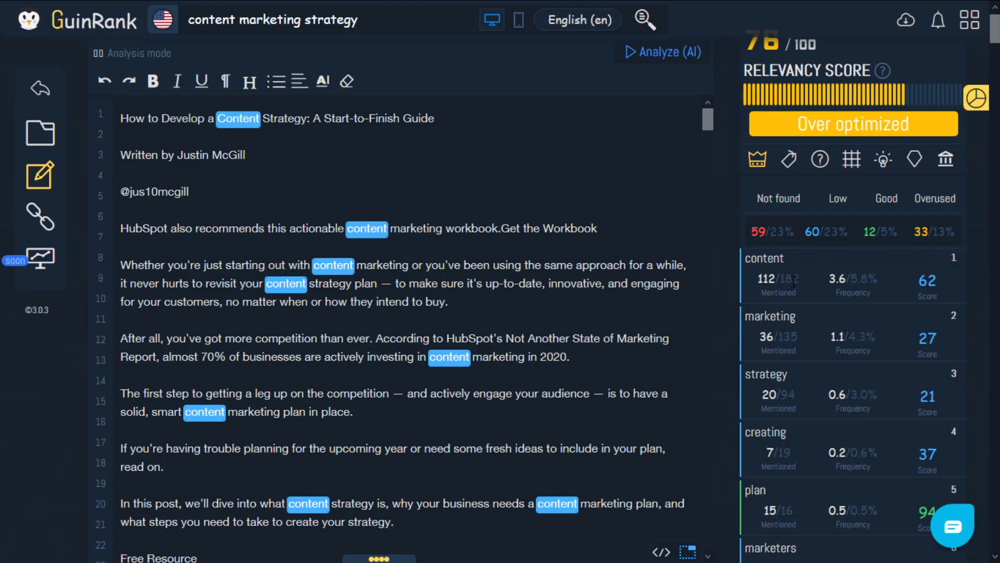
{"action": "mouse_move", "coordinate": [801, 279]}
{"action": "left_mouse_down"}
{"action": "mouse_move", "coordinate": [782, 280]}
{"action": "mouse_move", "coordinate": [806, 292]}
{"action": "left_mouse_up"}
{"action": "left_click_drag", "start_coordinate": [844, 281], "coordinate": [827, 280]}
{"action": "left_click_drag", "start_coordinate": [868, 279], "coordinate": [851, 279]}
- Add the word "content" after the author handle below the byline and check the relevancy score
{"action": "type", "text": "content"}
{"action": "scroll", "coordinate": [776, 131], "scroll_direction": "up", "scroll_amount": 1}
{"action": "left_click_drag", "start_coordinate": [744, 67], "coordinate": [781, 66]}
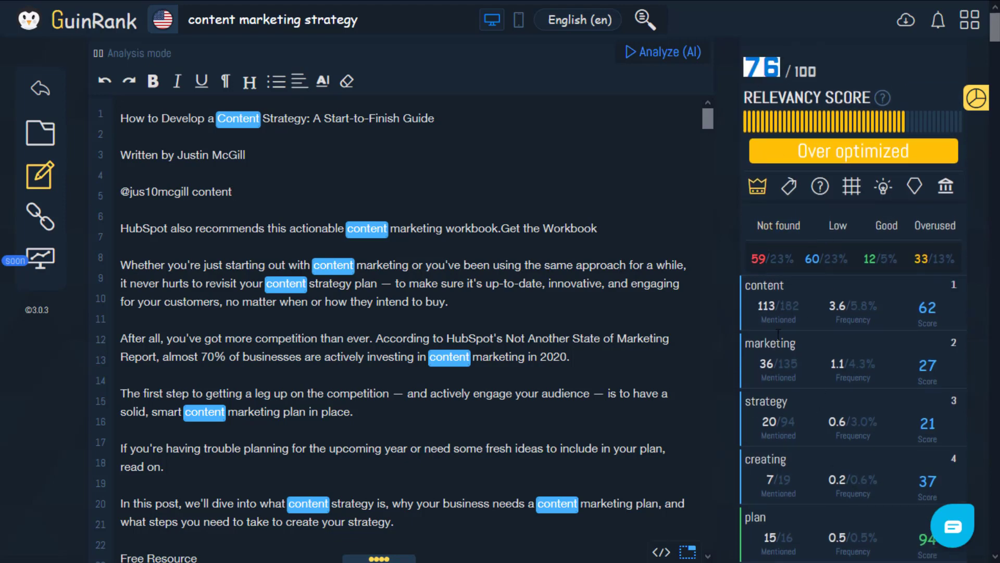
{"action": "left_click", "coordinate": [965, 242]}
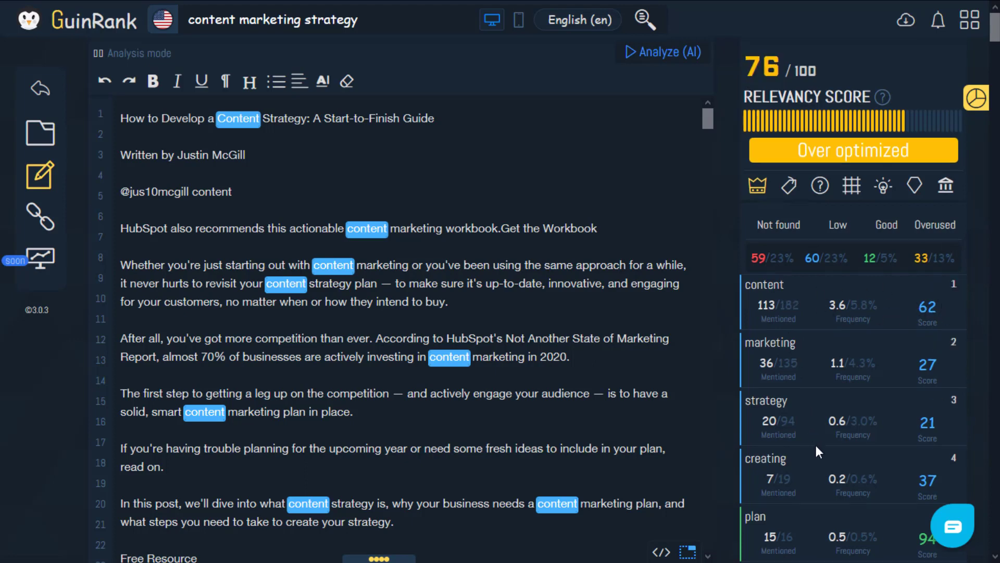
- Check the keyword scores and append the word "content" seven more times to the author handle line
{"action": "scroll", "coordinate": [816, 444], "scroll_direction": "down", "scroll_amount": 6}
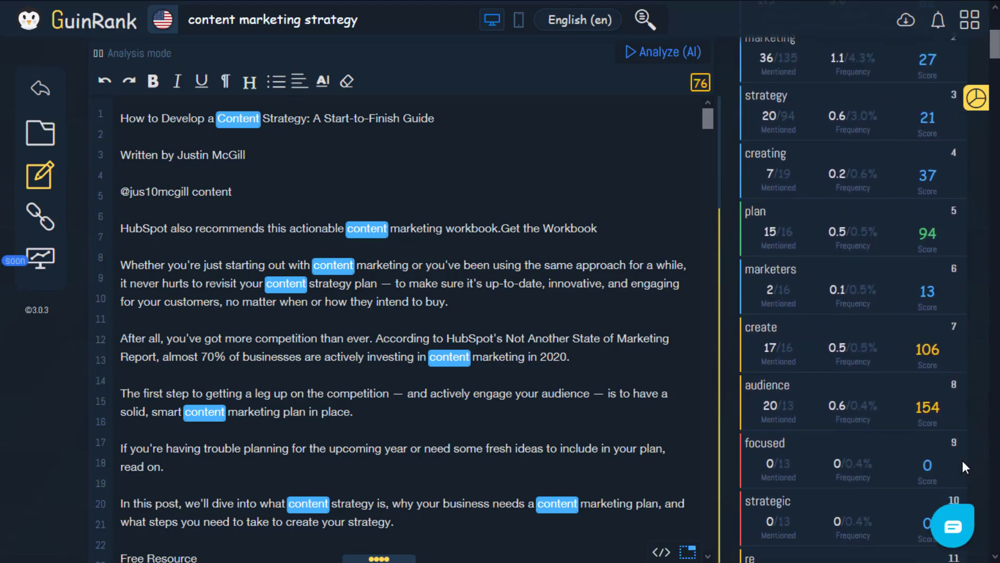
{"action": "scroll", "coordinate": [933, 461], "scroll_direction": "down", "scroll_amount": 1}
{"action": "scroll", "coordinate": [946, 430], "scroll_direction": "up", "scroll_amount": 6}
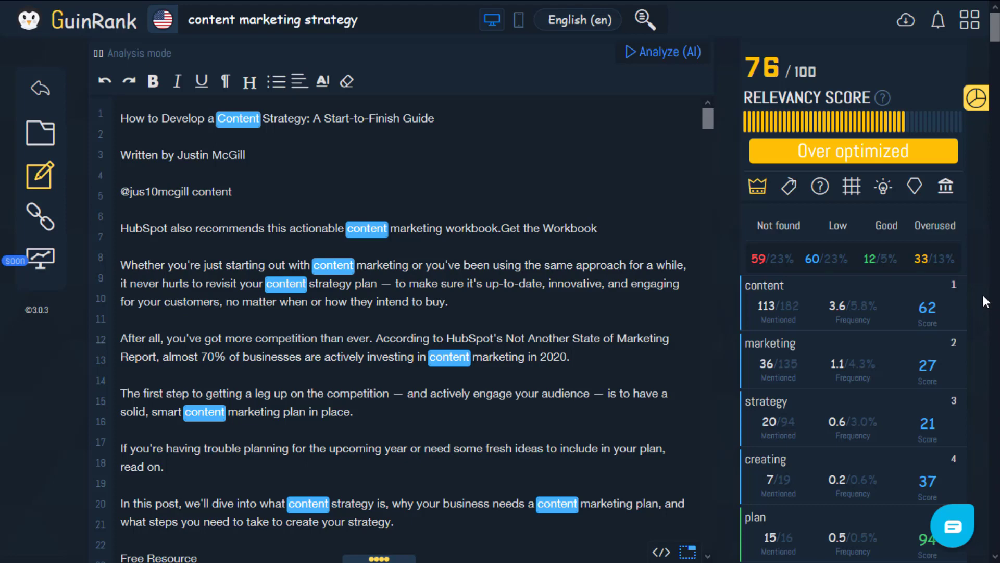
{"action": "scroll", "coordinate": [983, 293], "scroll_direction": "down", "scroll_amount": 1}
{"action": "double_click", "coordinate": [870, 184]}
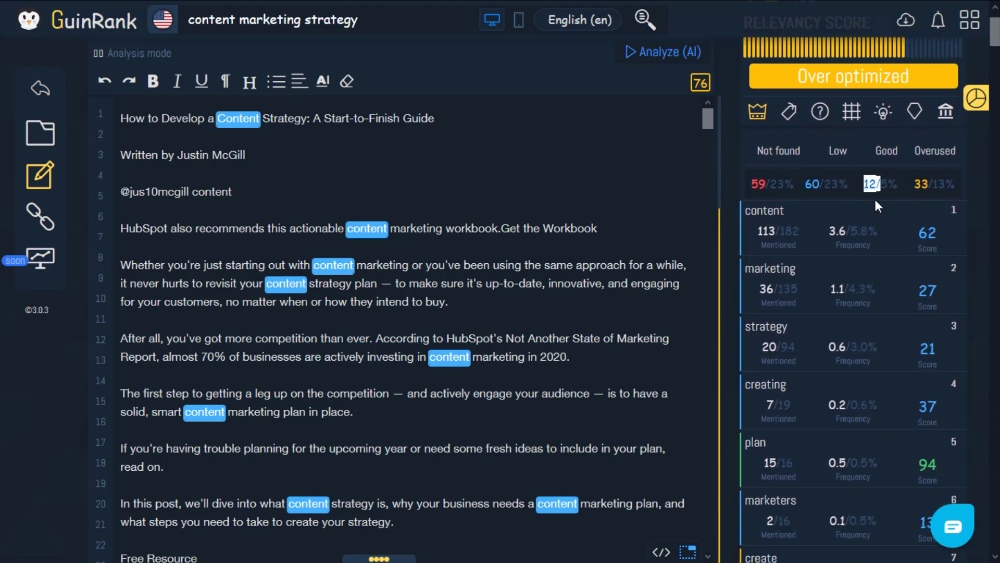
{"action": "left_click", "coordinate": [695, 226]}
{"action": "type", "text": "content"}
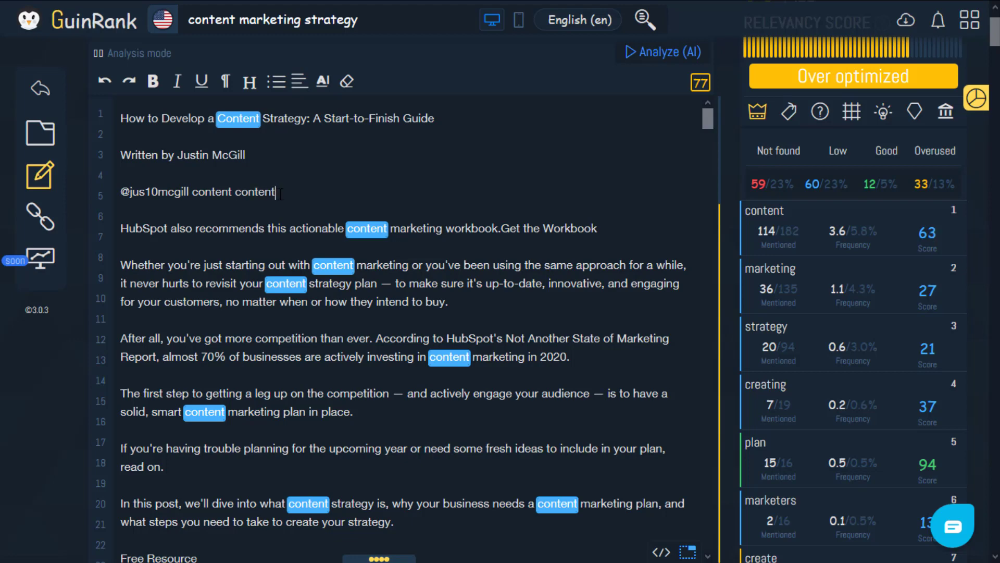
{"action": "type", "text": "content"}
{"action": "type", "text": "content"}
{"action": "type", "text": "content"}
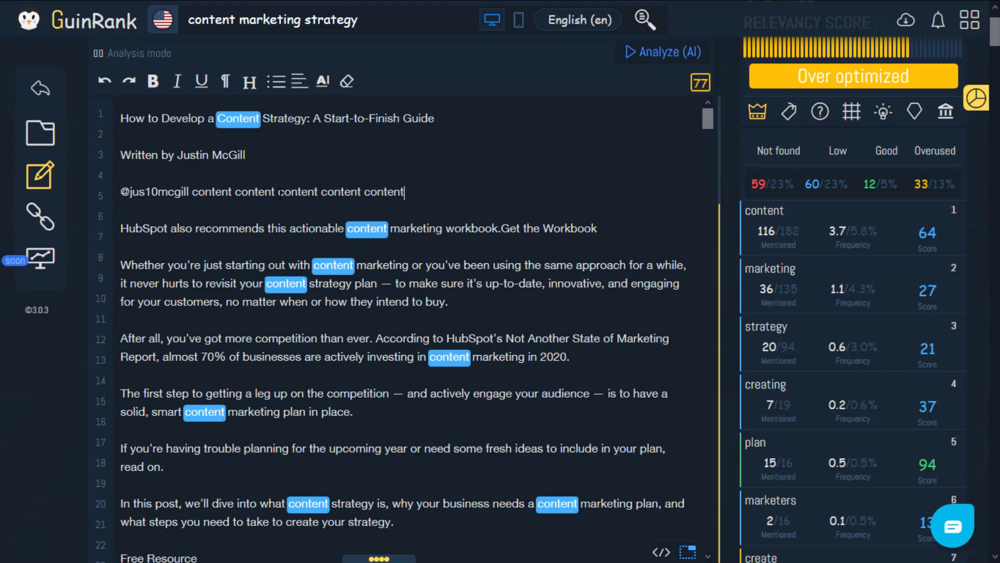
{"action": "type", "text": "content"}
{"action": "type", "text": "content"}
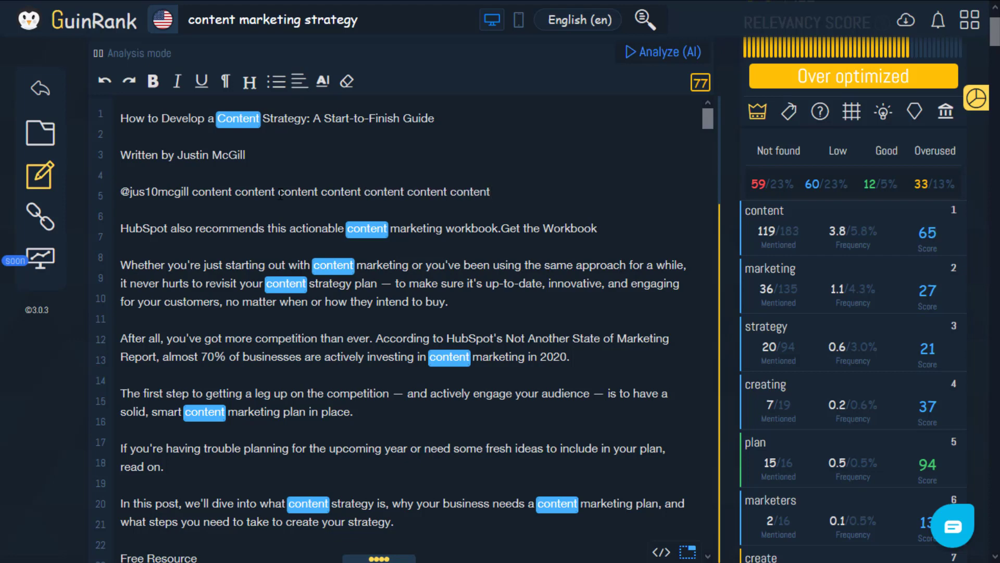
{"action": "type", "text": "content"}
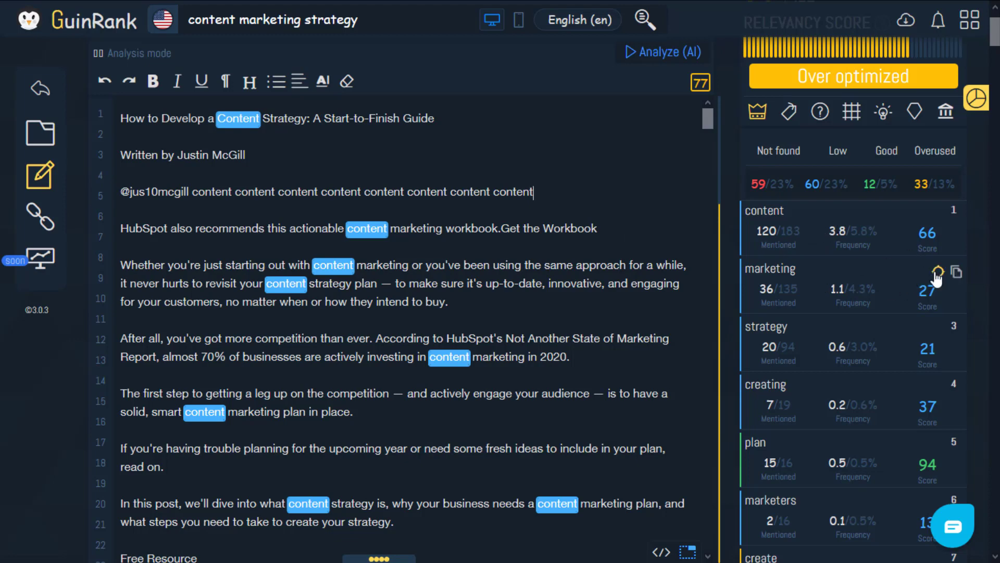
- Highlight the keyword "marketing" in the article and look through its occurrences and the keyword score list
{"action": "left_click", "coordinate": [938, 274]}
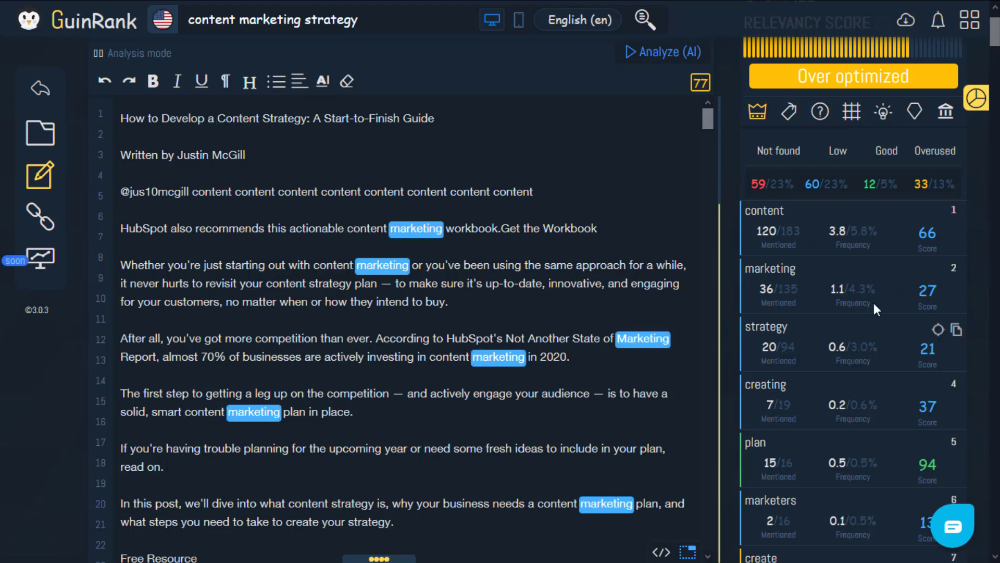
{"action": "scroll", "coordinate": [567, 269], "scroll_direction": "down", "scroll_amount": 4}
{"action": "scroll", "coordinate": [566, 269], "scroll_direction": "down", "scroll_amount": 4}
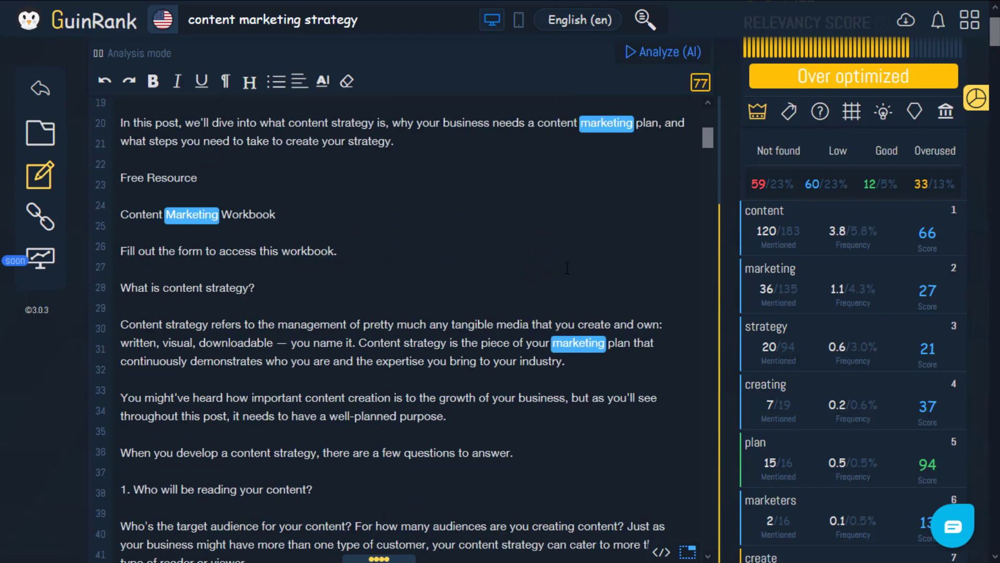
{"action": "scroll", "coordinate": [567, 269], "scroll_direction": "up", "scroll_amount": 9}
{"action": "scroll", "coordinate": [865, 281], "scroll_direction": "down", "scroll_amount": 4}
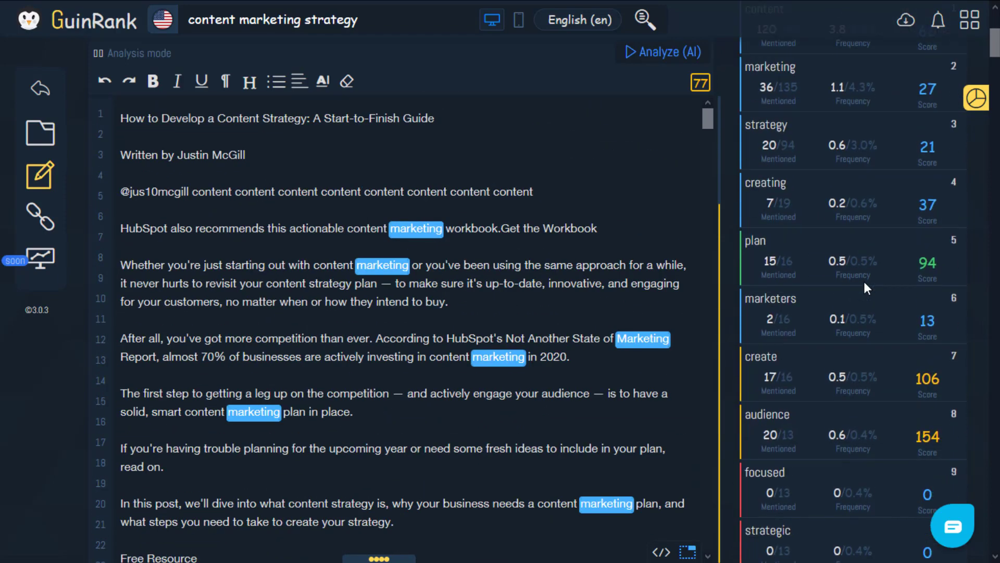
{"action": "scroll", "coordinate": [865, 281], "scroll_direction": "up", "scroll_amount": 2}
{"action": "scroll", "coordinate": [865, 282], "scroll_direction": "up", "scroll_amount": 3}
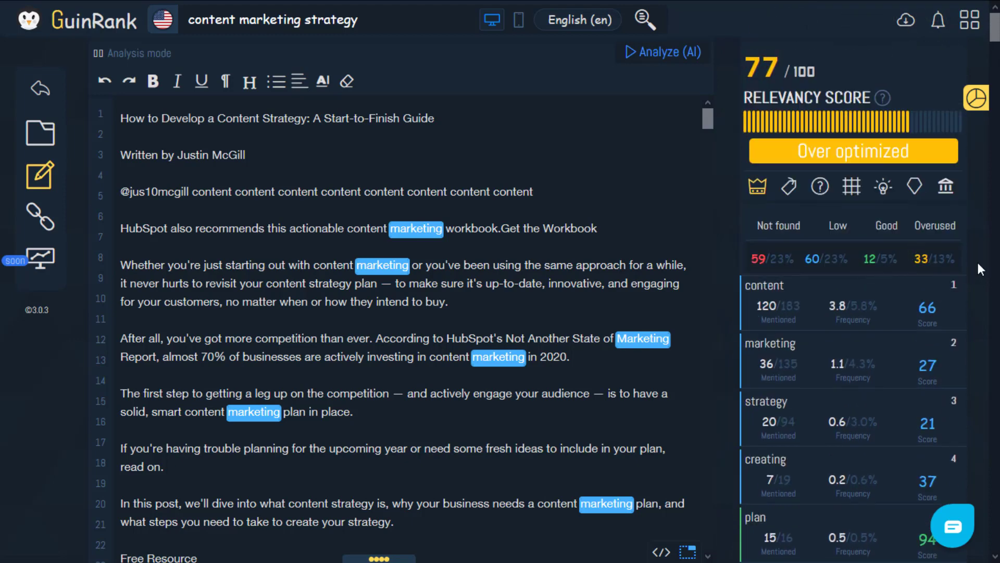
{"action": "scroll", "coordinate": [977, 261], "scroll_direction": "down", "scroll_amount": 4}
{"action": "scroll", "coordinate": [976, 261], "scroll_direction": "up", "scroll_amount": 4}
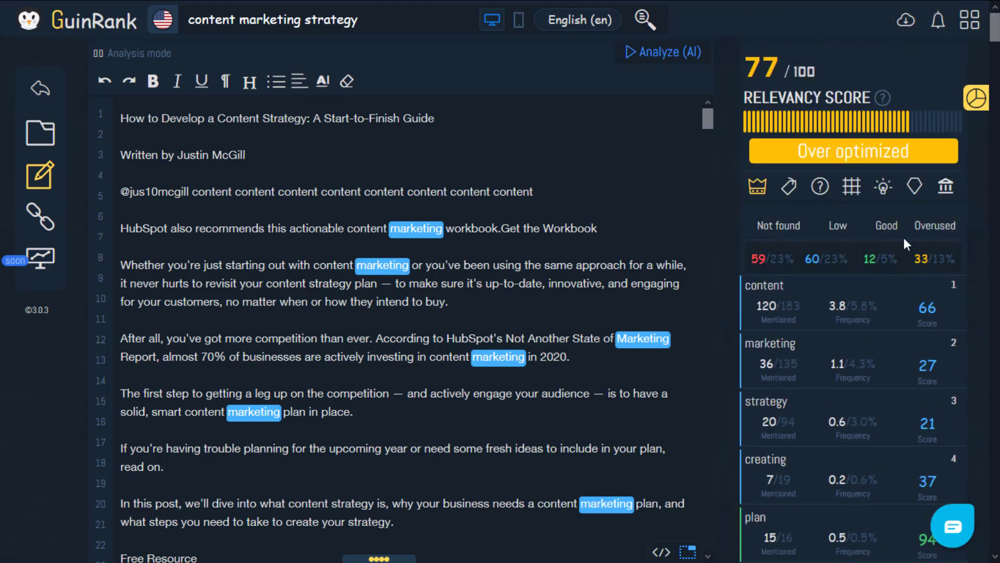
- Show the multi-word key phrases and highlight every occurrence of "content marketing" in the article
{"action": "left_click", "coordinate": [793, 184]}
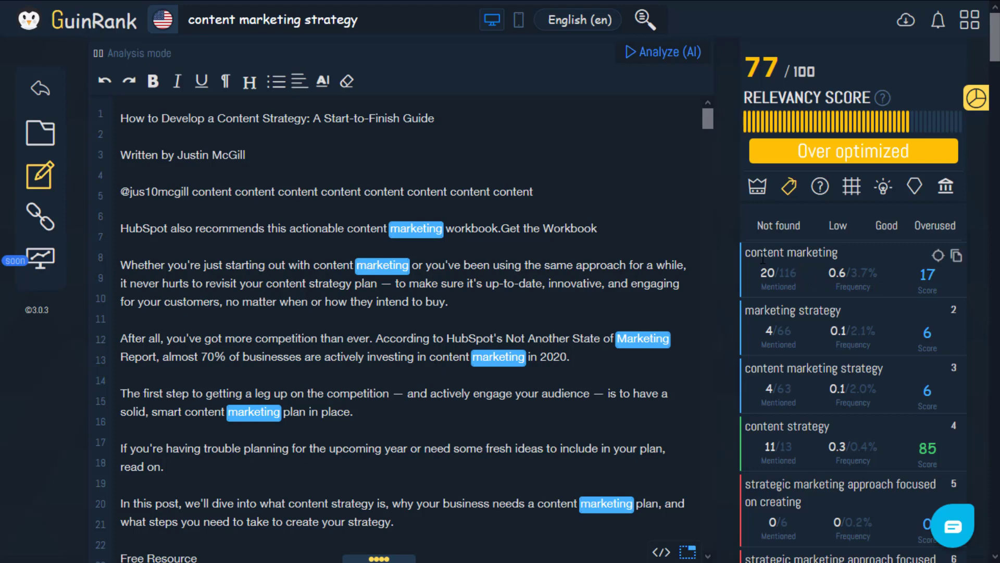
{"action": "left_click_drag", "start_coordinate": [742, 254], "coordinate": [854, 255]}
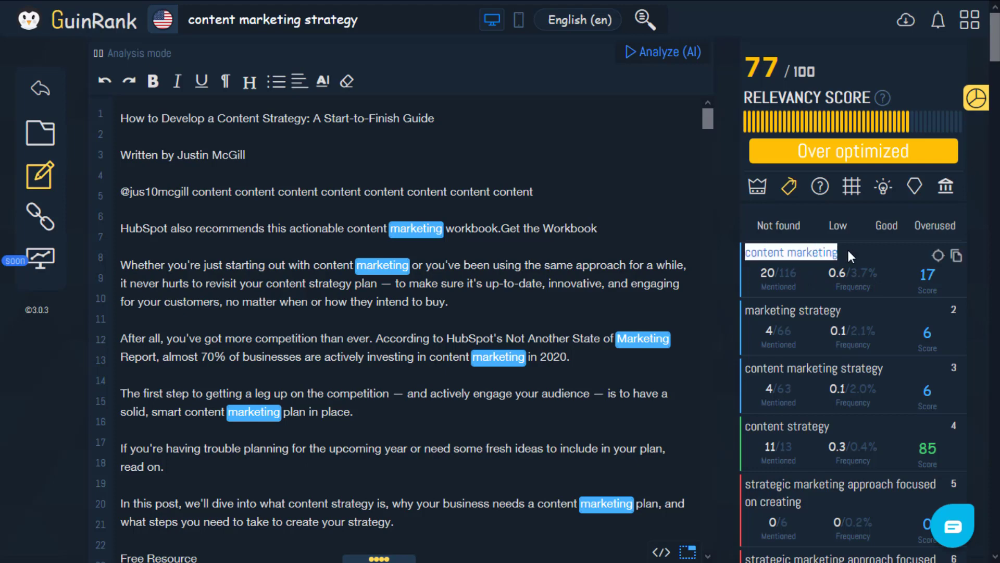
{"action": "left_click", "coordinate": [848, 254]}
{"action": "left_click", "coordinate": [939, 256]}
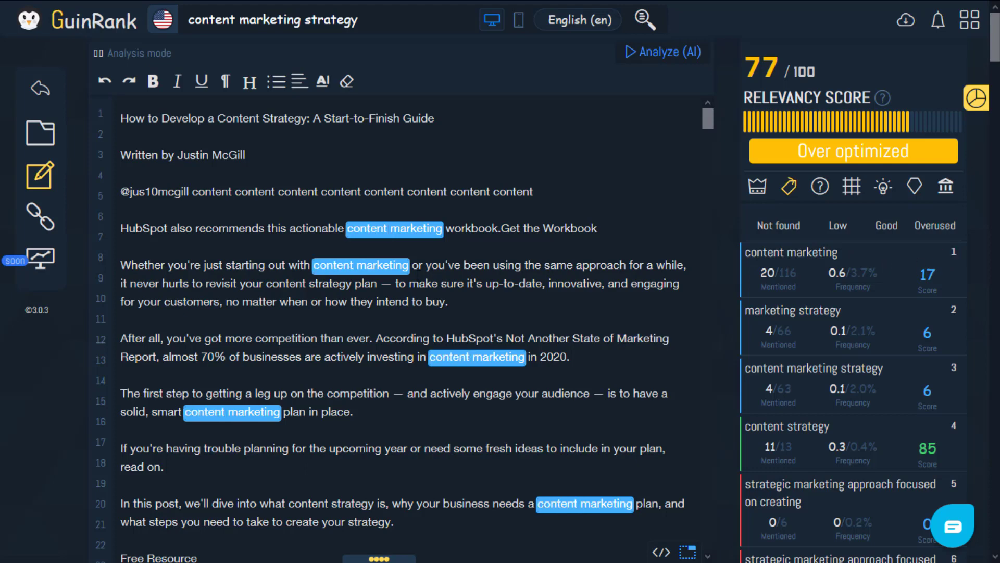
- Check the mention counts of "content marketing" and "marketing strategy", and highlight every occurrence of "marketing strategy" in the article
{"action": "double_click", "coordinate": [786, 273]}
{"action": "left_click", "coordinate": [796, 272]}
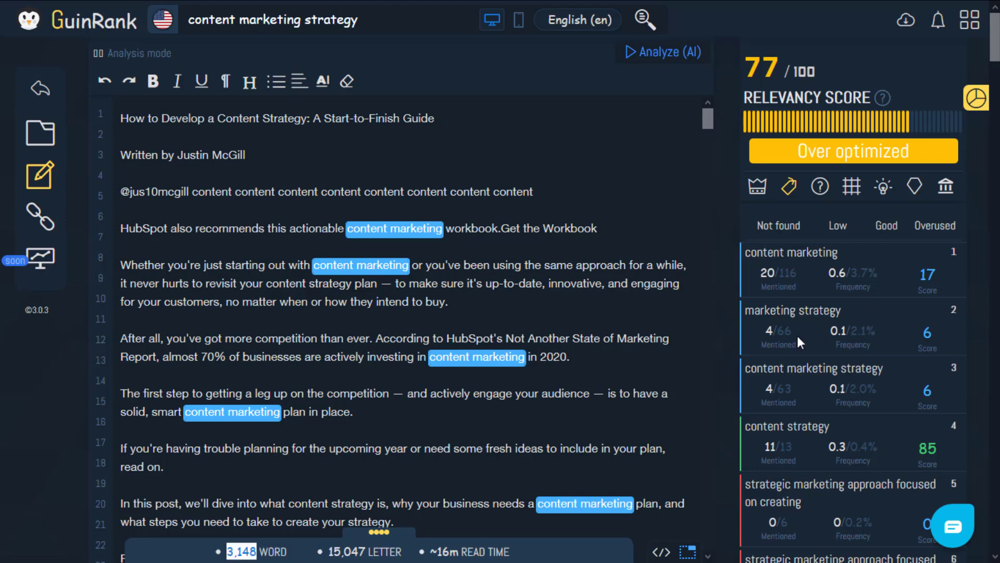
{"action": "double_click", "coordinate": [784, 331]}
{"action": "left_click_drag", "start_coordinate": [792, 330], "coordinate": [779, 331]}
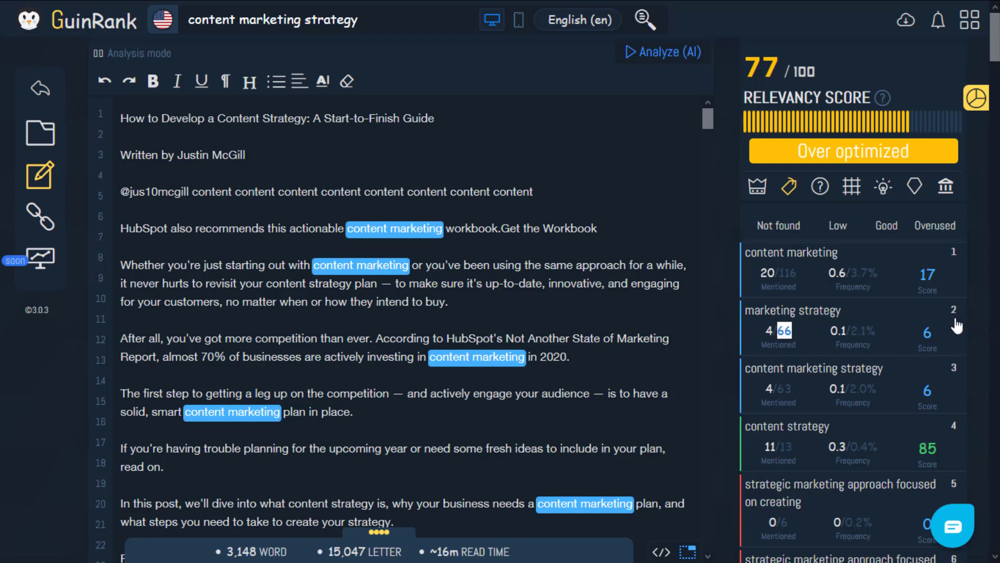
{"action": "left_click", "coordinate": [939, 319]}
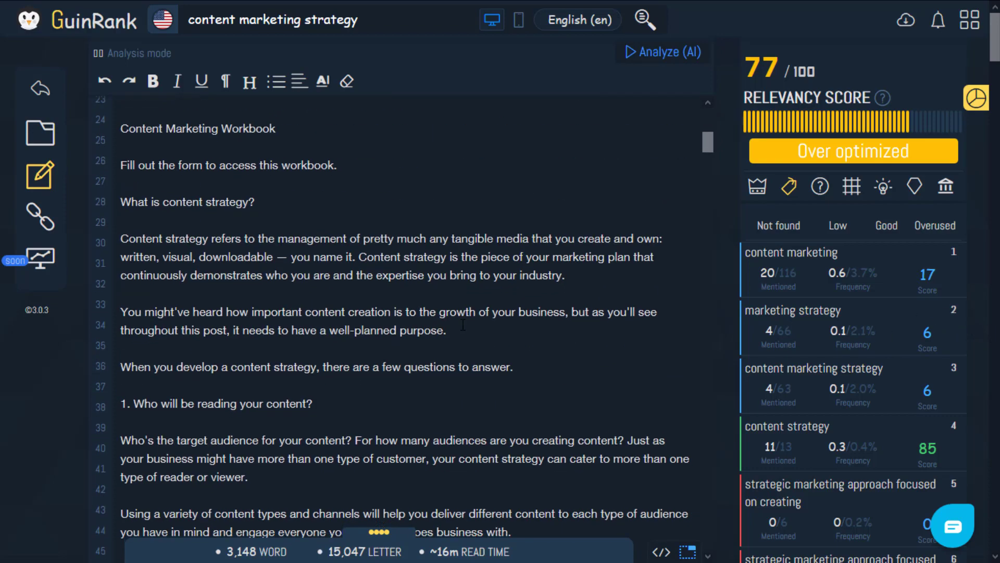
{"action": "scroll", "coordinate": [463, 325], "scroll_direction": "down", "scroll_amount": 8}
{"action": "scroll", "coordinate": [463, 325], "scroll_direction": "up", "scroll_amount": 4}
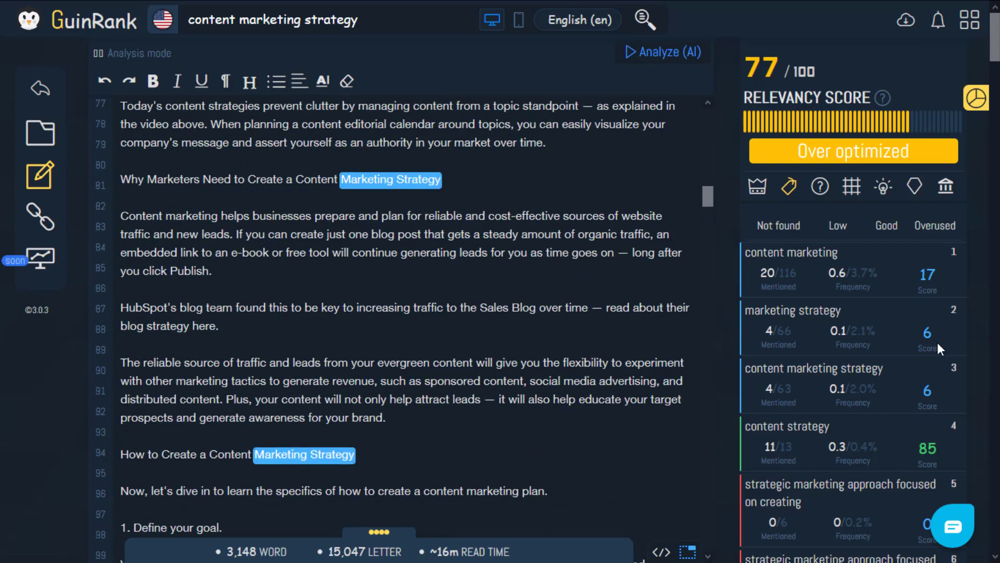
- Review the mention counts and scores of the multi-word key phrases through to the end of the list
{"action": "scroll", "coordinate": [937, 342], "scroll_direction": "down", "scroll_amount": 3}
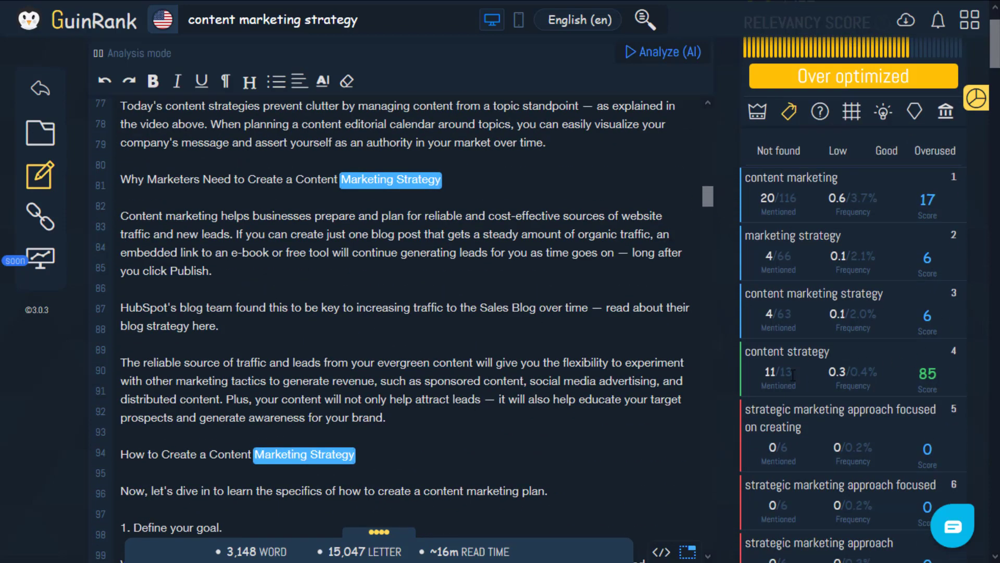
{"action": "left_click_drag", "start_coordinate": [771, 372], "coordinate": [793, 371]}
{"action": "scroll", "coordinate": [940, 369], "scroll_direction": "down", "scroll_amount": 3}
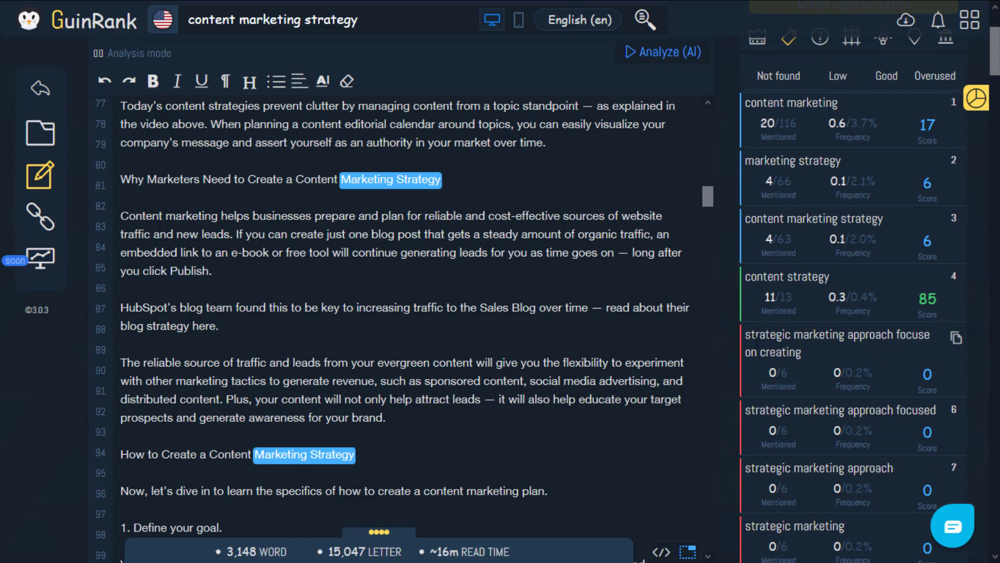
{"action": "mouse_move", "coordinate": [858, 355]}
{"action": "scroll", "coordinate": [858, 353], "scroll_direction": "down", "scroll_amount": 5}
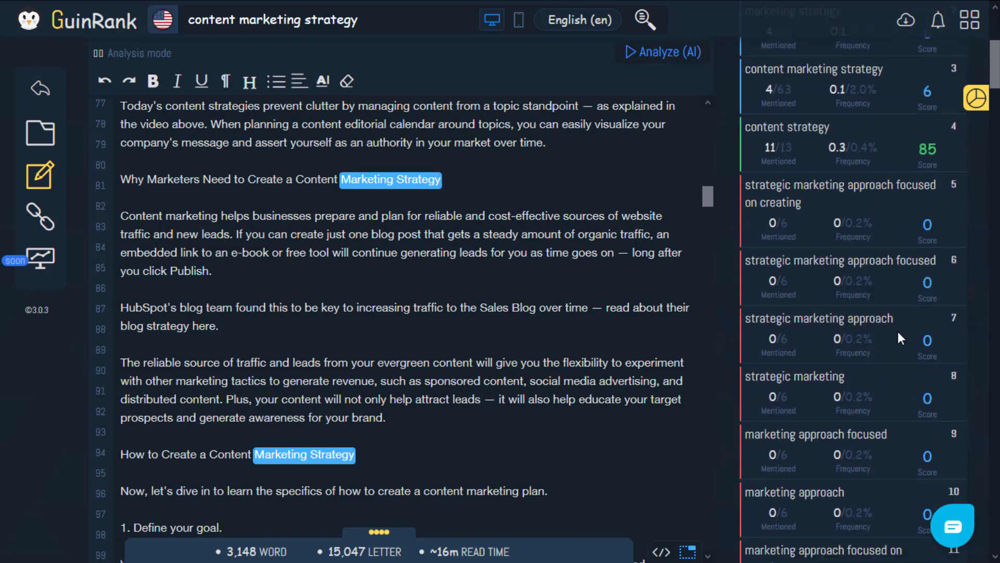
{"action": "scroll", "coordinate": [897, 318], "scroll_direction": "down", "scroll_amount": 5}
{"action": "scroll", "coordinate": [897, 320], "scroll_direction": "down", "scroll_amount": 12}
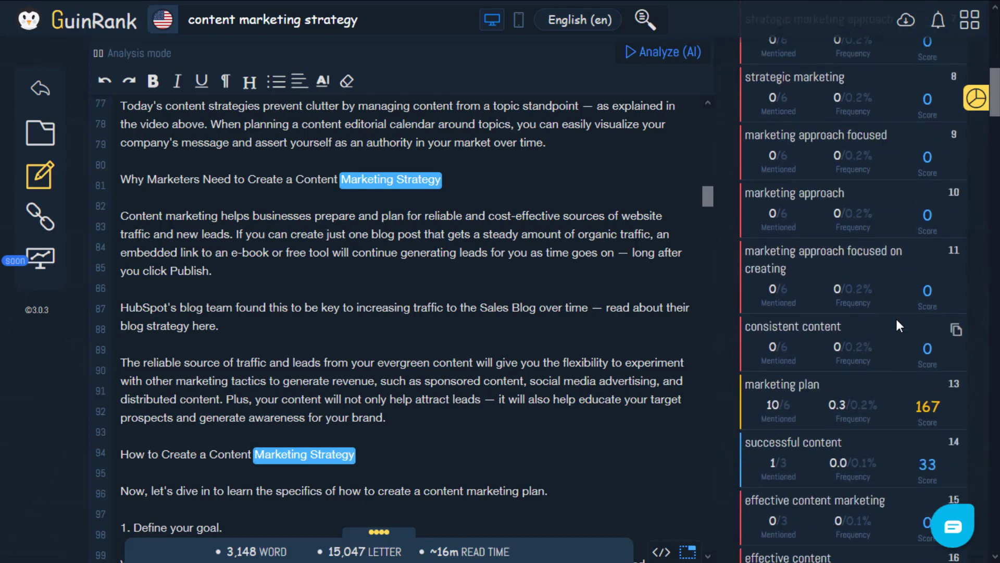
{"action": "scroll", "coordinate": [896, 317], "scroll_direction": "up", "scroll_amount": 12}
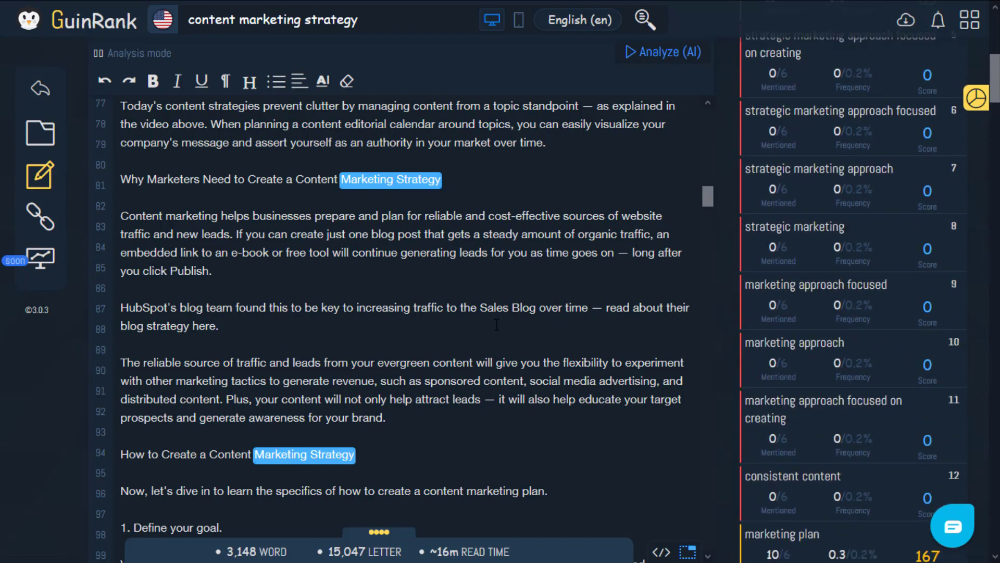
{"action": "scroll", "coordinate": [935, 353], "scroll_direction": "up", "scroll_amount": 1}
{"action": "scroll", "coordinate": [937, 354], "scroll_direction": "up", "scroll_amount": 12}
{"action": "scroll", "coordinate": [935, 349], "scroll_direction": "down", "scroll_amount": 7}
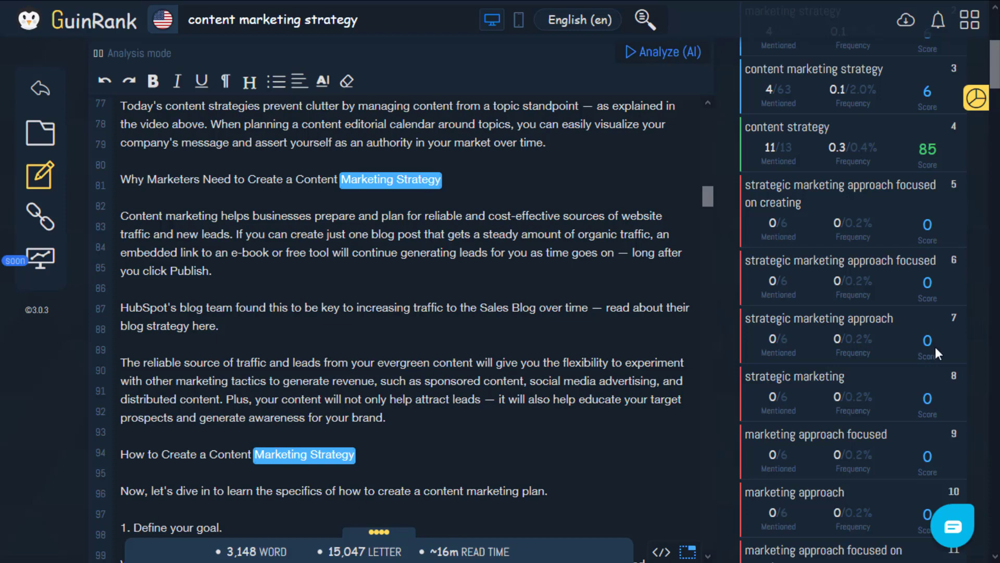
{"action": "scroll", "coordinate": [936, 346], "scroll_direction": "down", "scroll_amount": 10}
{"action": "scroll", "coordinate": [939, 390], "scroll_direction": "down", "scroll_amount": 20}
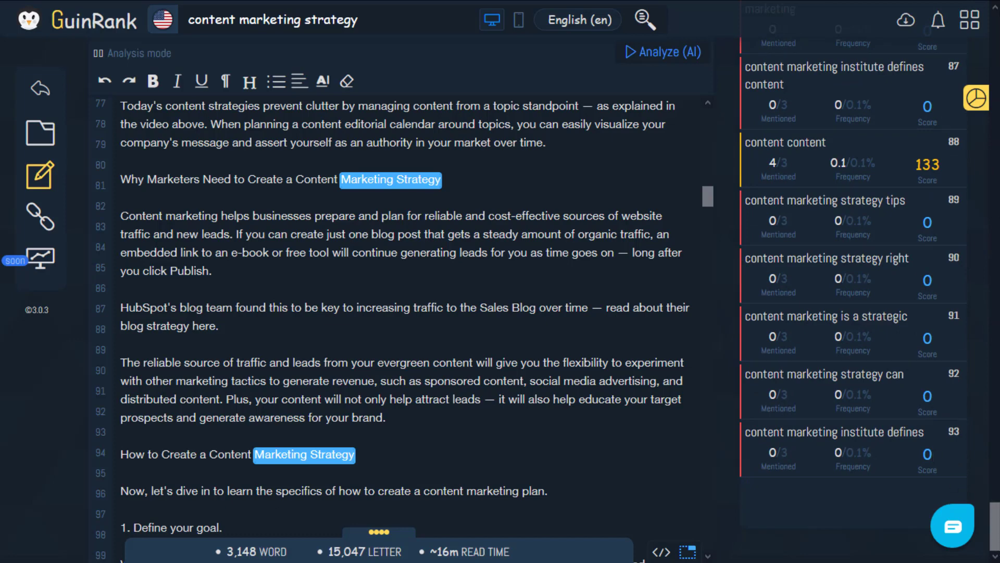
{"action": "left_click_drag", "start_coordinate": [996, 506], "coordinate": [992, 31]}
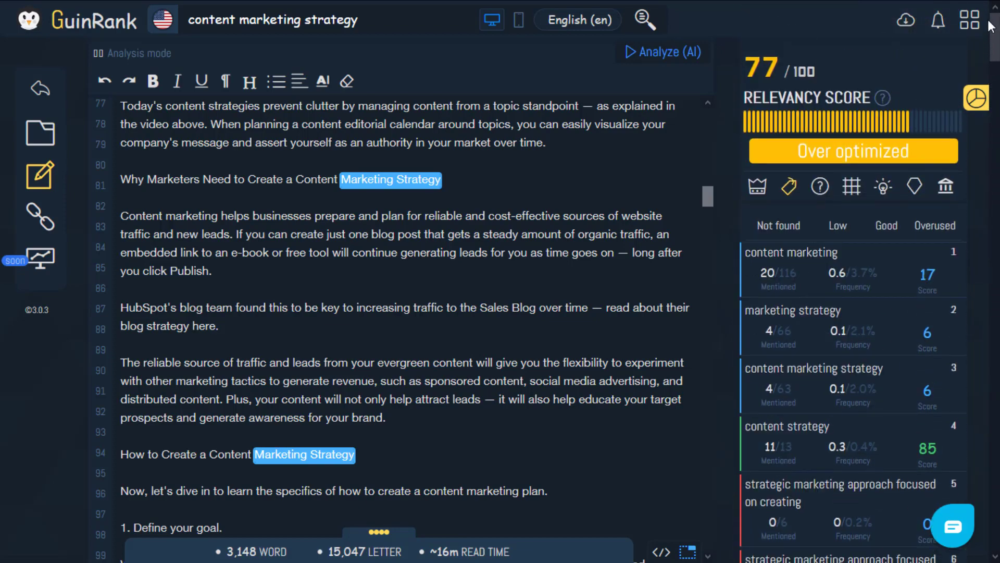
- Switch back to the single-word keywords and look through their usage breakdown and scores
{"action": "left_click", "coordinate": [756, 188]}
{"action": "left_click", "coordinate": [776, 225]}
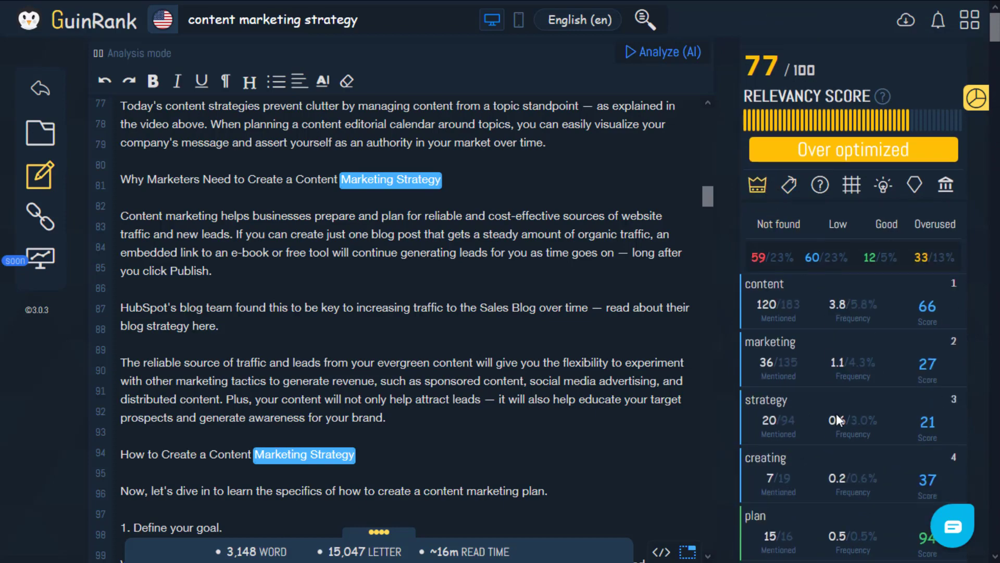
{"action": "scroll", "coordinate": [836, 414], "scroll_direction": "down", "scroll_amount": 8}
{"action": "scroll", "coordinate": [836, 413], "scroll_direction": "up", "scroll_amount": 8}
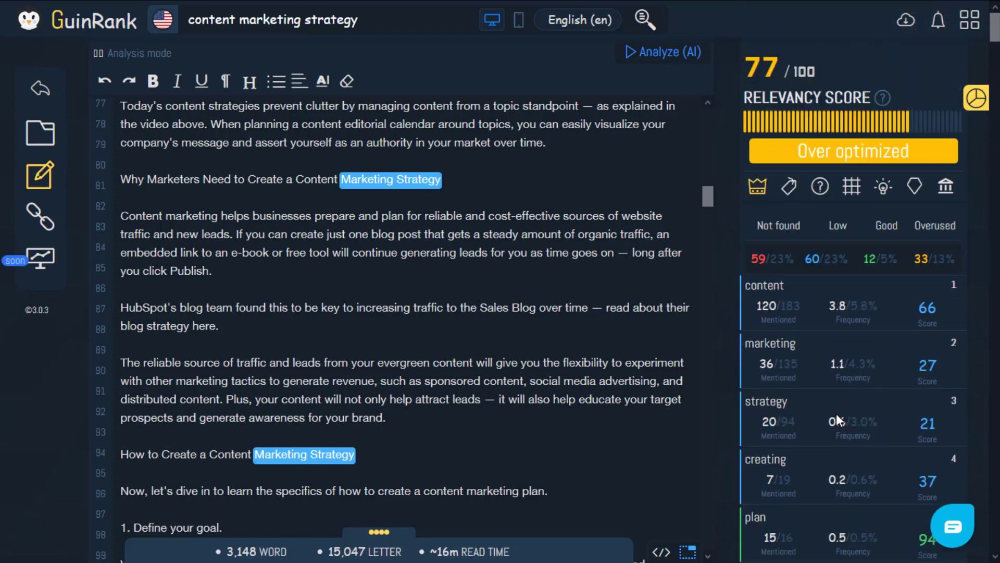
{"action": "left_click", "coordinate": [838, 225]}
- Show the suggested questions about content marketing strategy and review the article text against them
{"action": "left_click", "coordinate": [821, 189]}
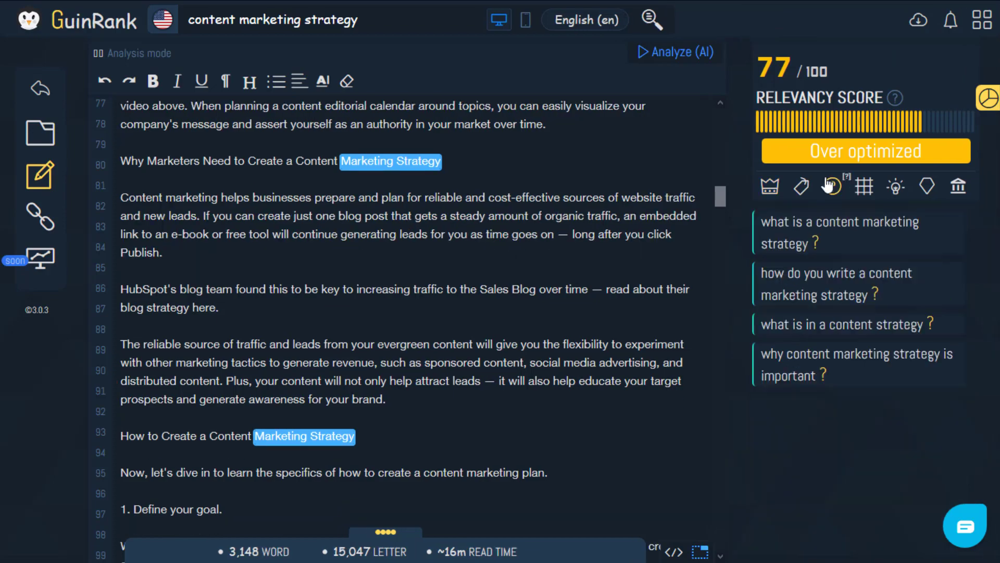
{"action": "scroll", "coordinate": [478, 262], "scroll_direction": "up", "scroll_amount": 5}
{"action": "scroll", "coordinate": [478, 262], "scroll_direction": "up", "scroll_amount": 4}
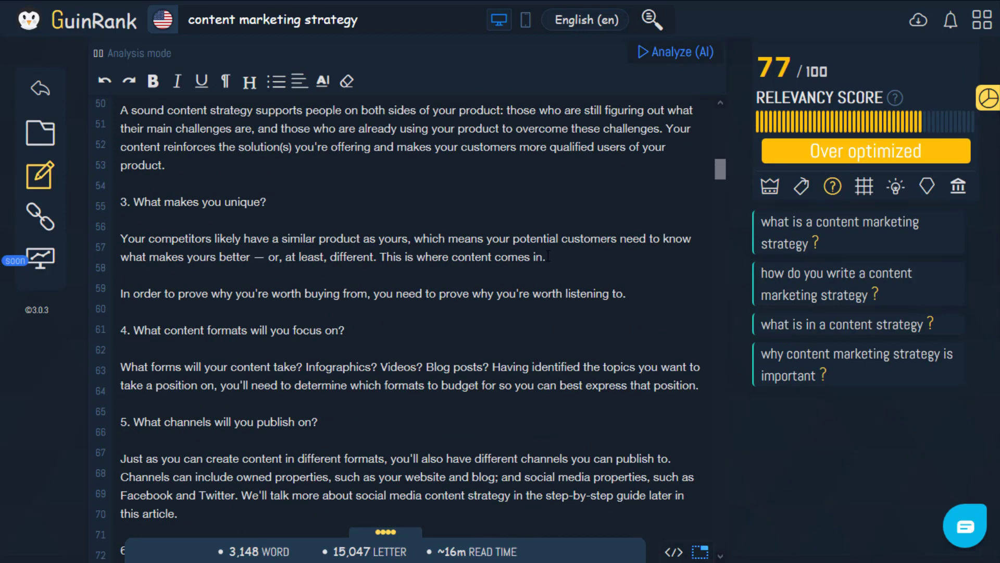
{"action": "scroll", "coordinate": [609, 260], "scroll_direction": "up", "scroll_amount": 6}
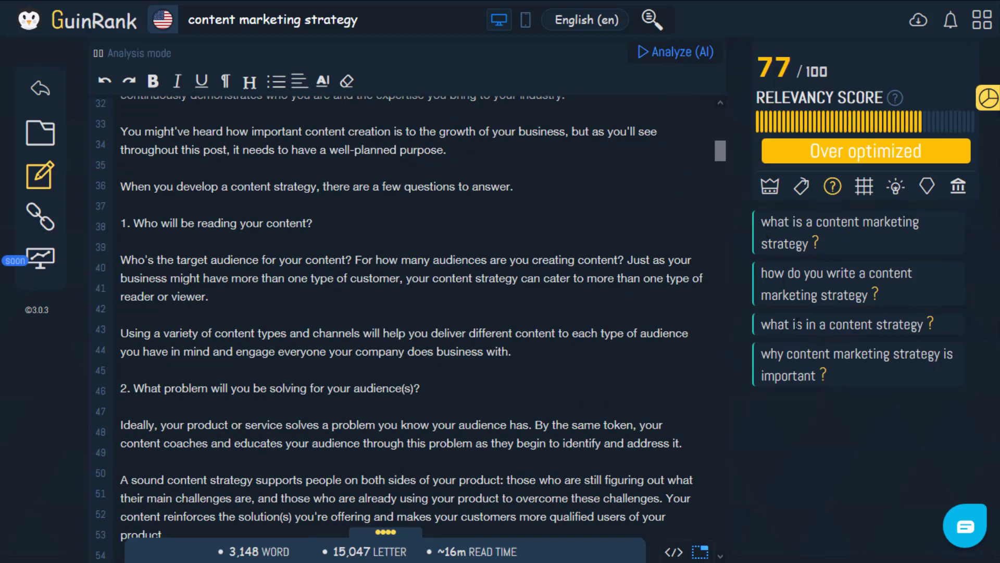
{"action": "left_click_drag", "start_coordinate": [827, 383], "coordinate": [773, 223]}
{"action": "left_click", "coordinate": [789, 277]}
{"action": "scroll", "coordinate": [487, 259], "scroll_direction": "up", "scroll_amount": 1}
{"action": "scroll", "coordinate": [487, 259], "scroll_direction": "up", "scroll_amount": 7}
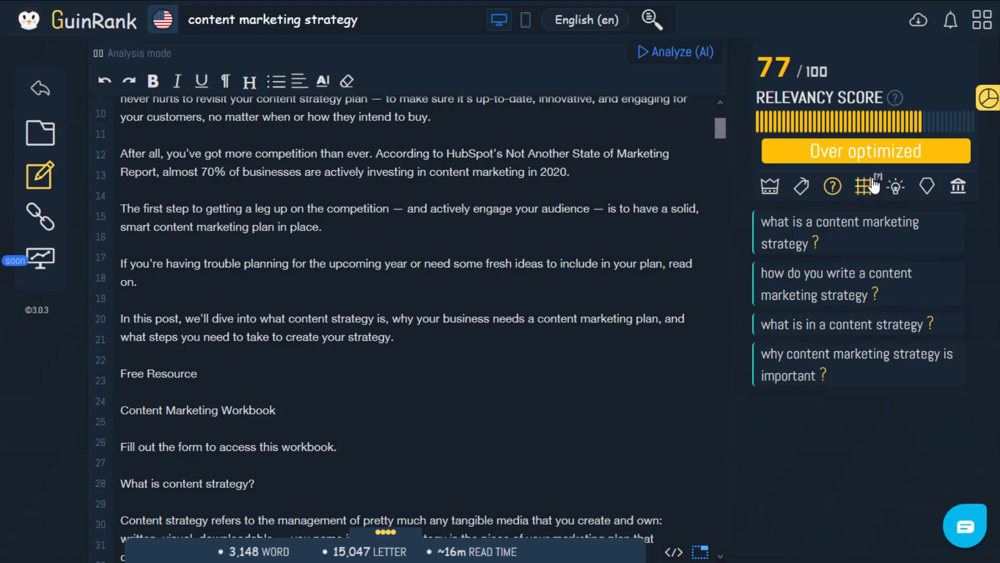
- Show the article's topic categories and examine the scores for the social network and advertising and marketing categories
{"action": "left_click", "coordinate": [692, 57]}
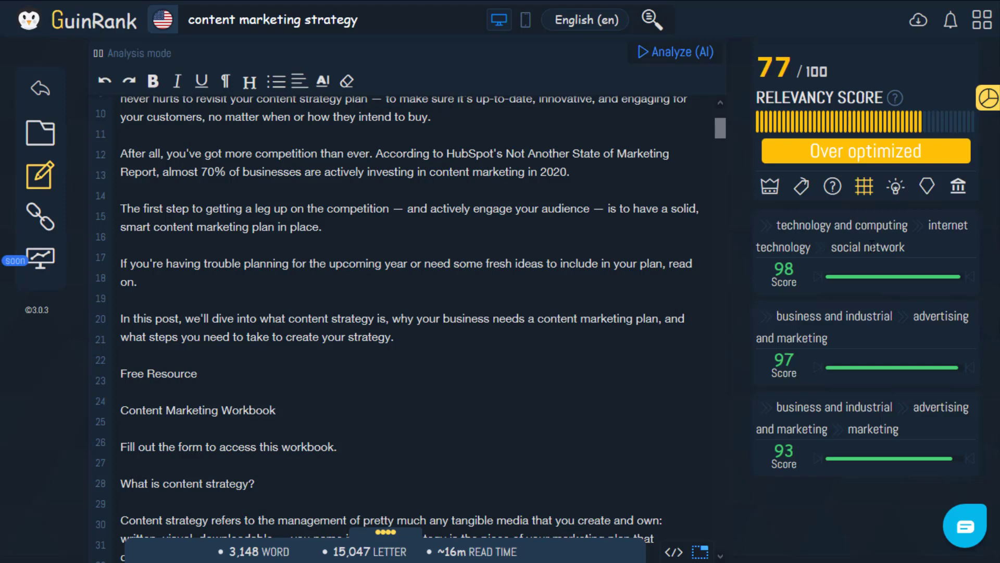
{"action": "left_click_drag", "start_coordinate": [909, 252], "coordinate": [835, 253]}
{"action": "left_click_drag", "start_coordinate": [791, 269], "coordinate": [770, 272]}
{"action": "left_click_drag", "start_coordinate": [916, 316], "coordinate": [933, 340]}
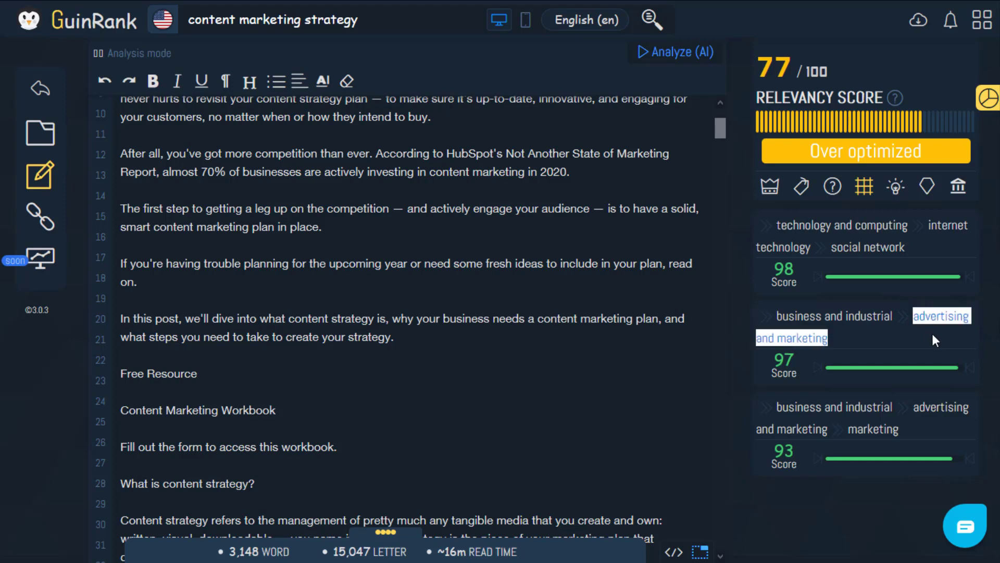
{"action": "left_click", "coordinate": [883, 332]}
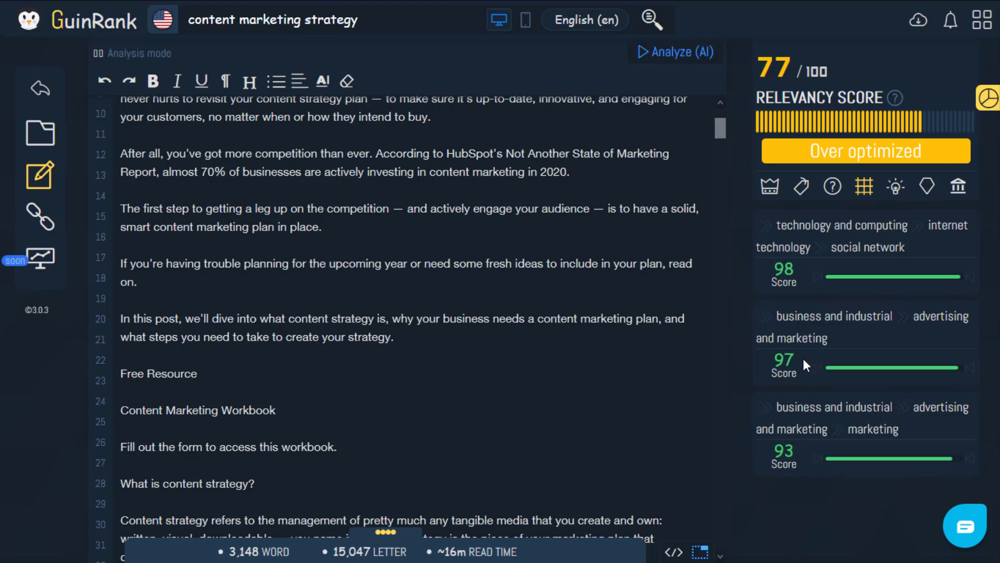
{"action": "left_click_drag", "start_coordinate": [797, 361], "coordinate": [787, 360]}
{"action": "left_click", "coordinate": [808, 341]}
{"action": "left_click_drag", "start_coordinate": [831, 246], "coordinate": [900, 246]}
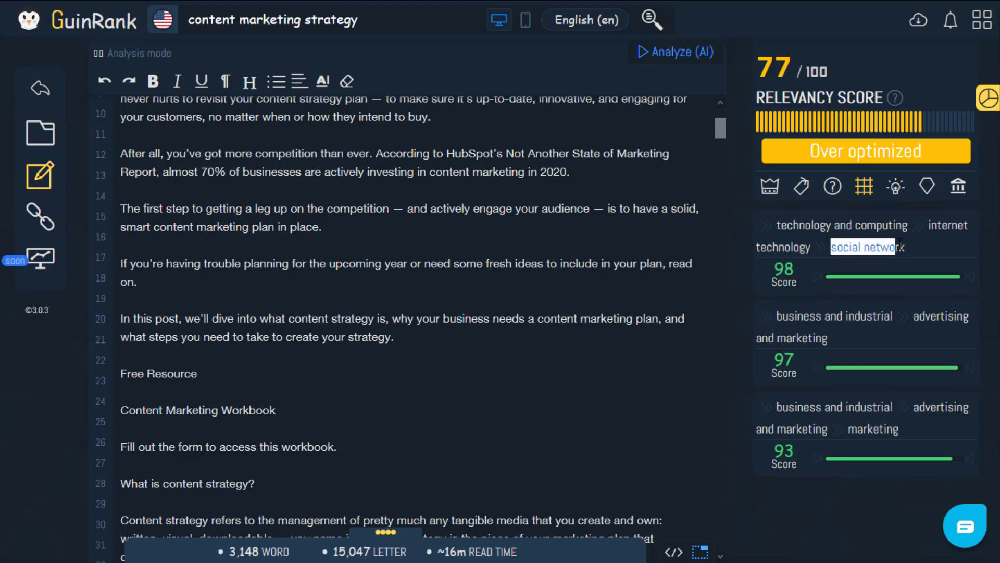
{"action": "left_click", "coordinate": [913, 250]}
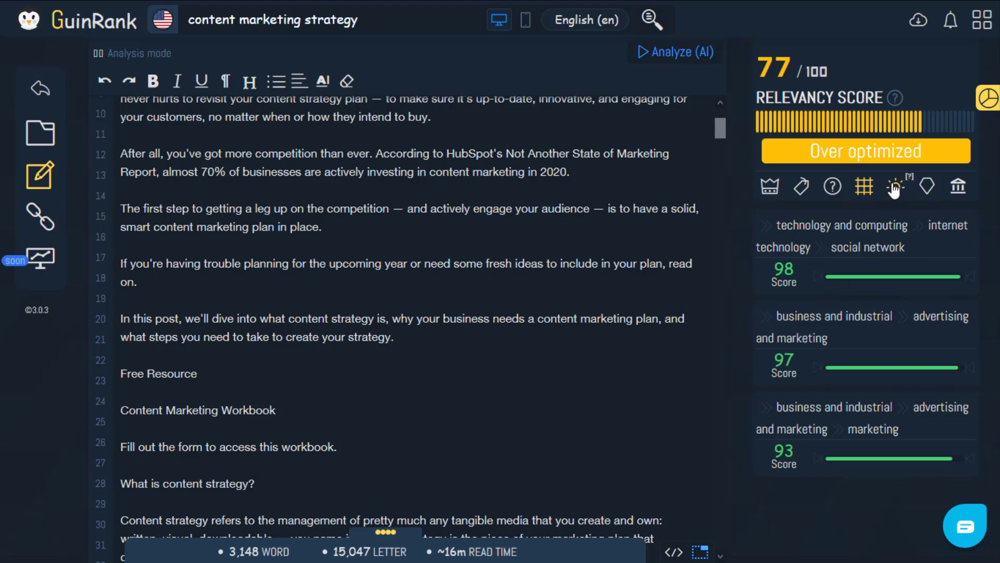
- Show the AI Ranking Predictor results and compare their chances to rank with the overall relevancy score
{"action": "left_click", "coordinate": [896, 187]}
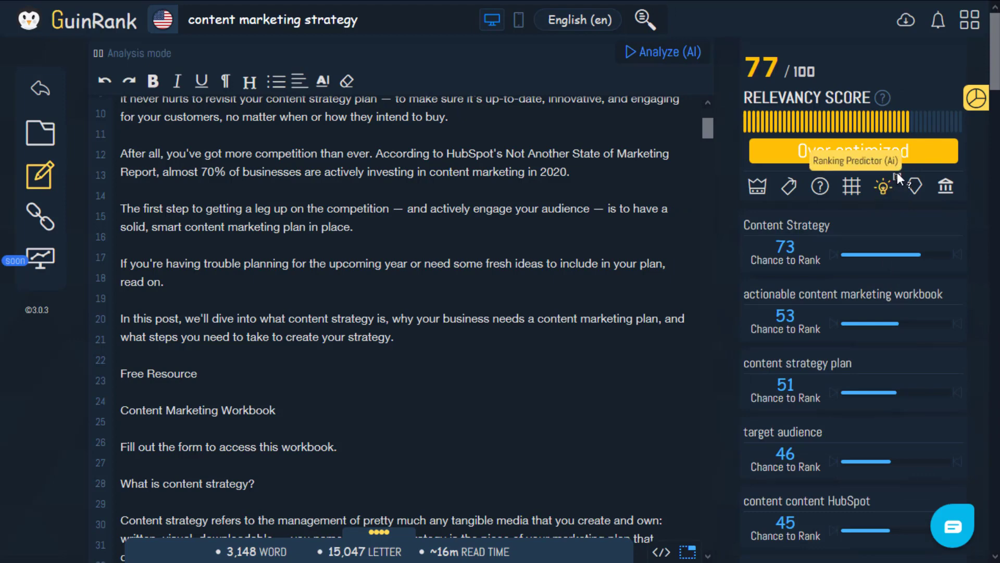
{"action": "double_click", "coordinate": [761, 64]}
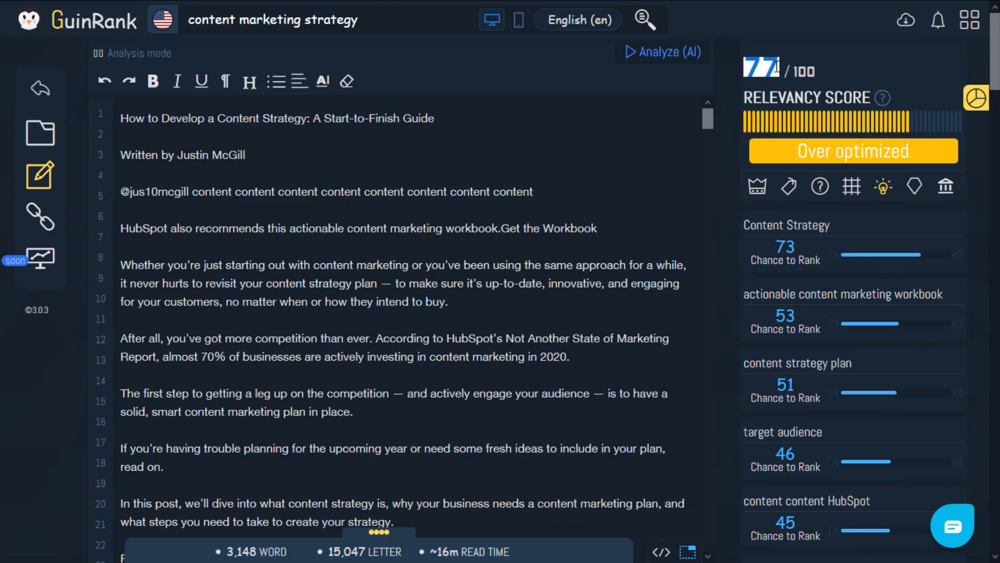
{"action": "left_click", "coordinate": [845, 268]}
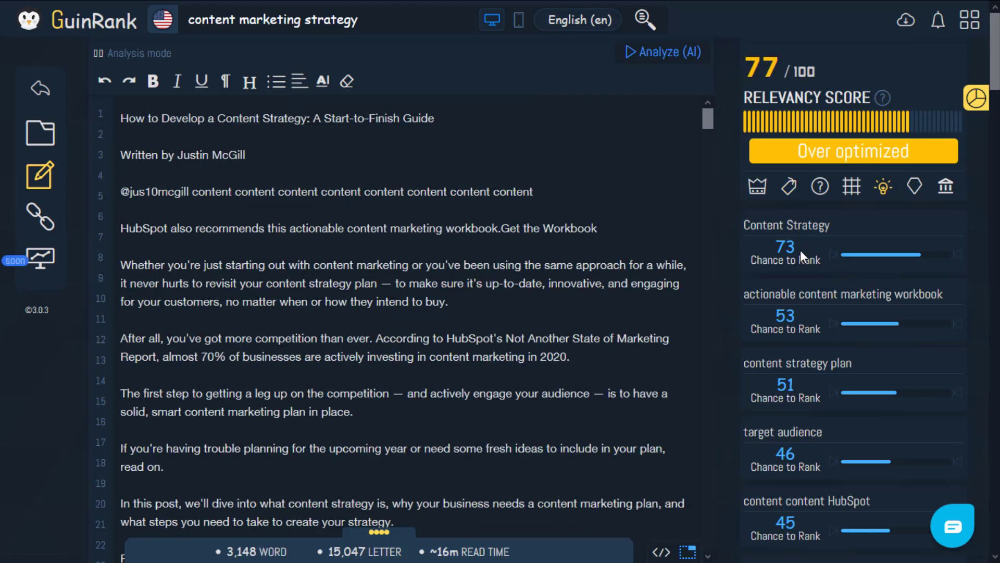
{"action": "left_click_drag", "start_coordinate": [745, 63], "coordinate": [776, 70]}
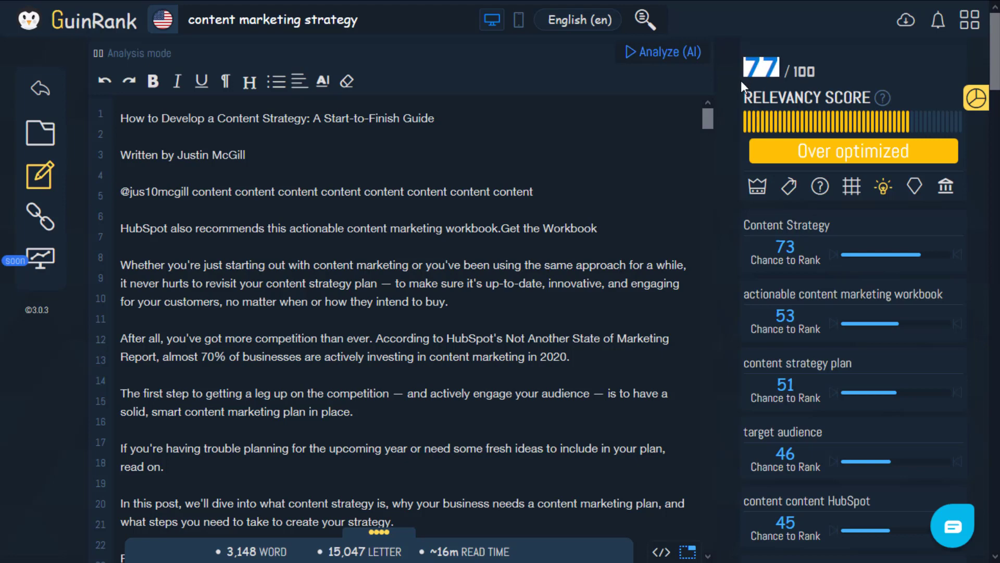
{"action": "left_click", "coordinate": [770, 73]}
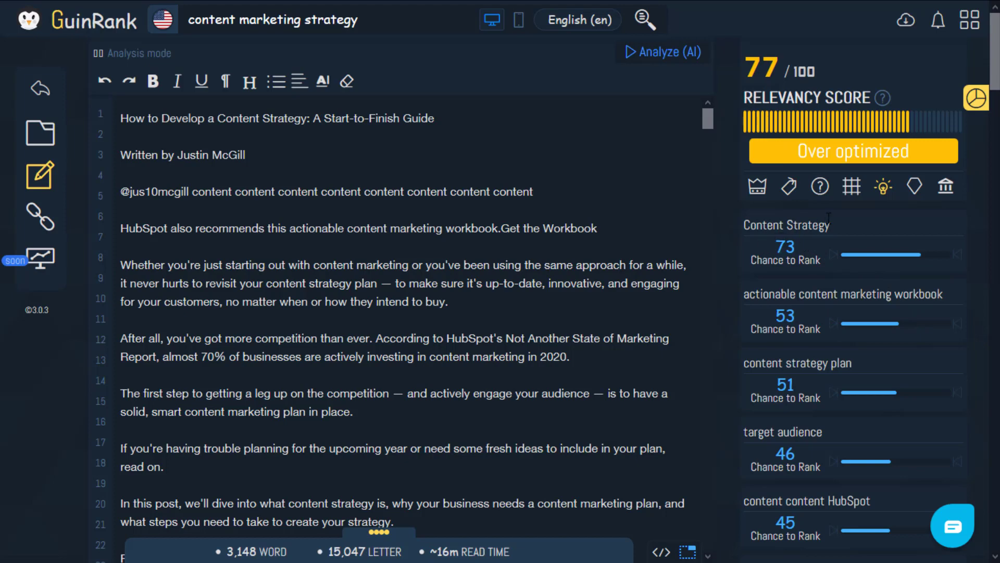
- Compare the predicted phrase "Content Strategy" with the target keyword "content marketing strategy"
{"action": "left_click_drag", "start_coordinate": [830, 224], "coordinate": [743, 225]}
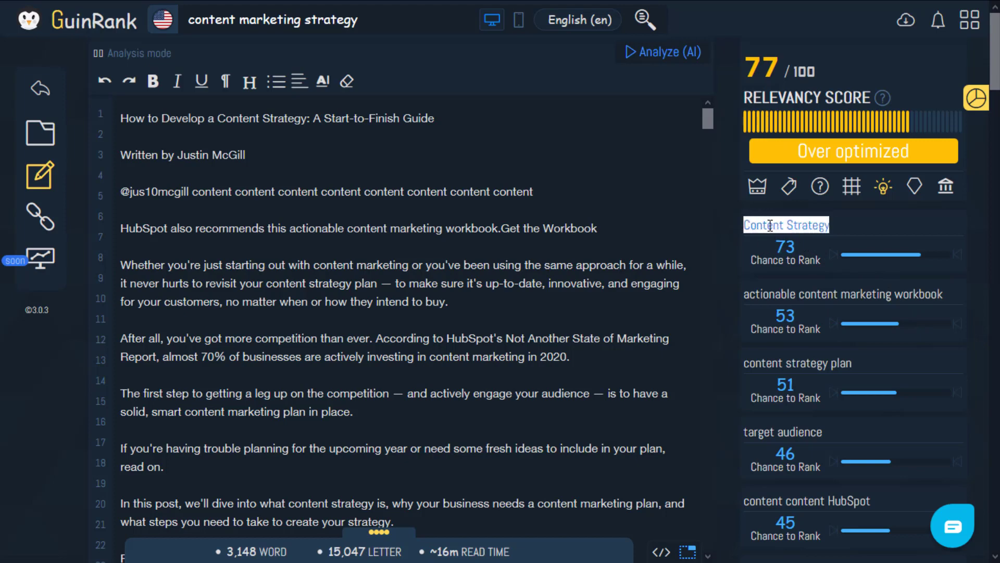
{"action": "left_click", "coordinate": [809, 240]}
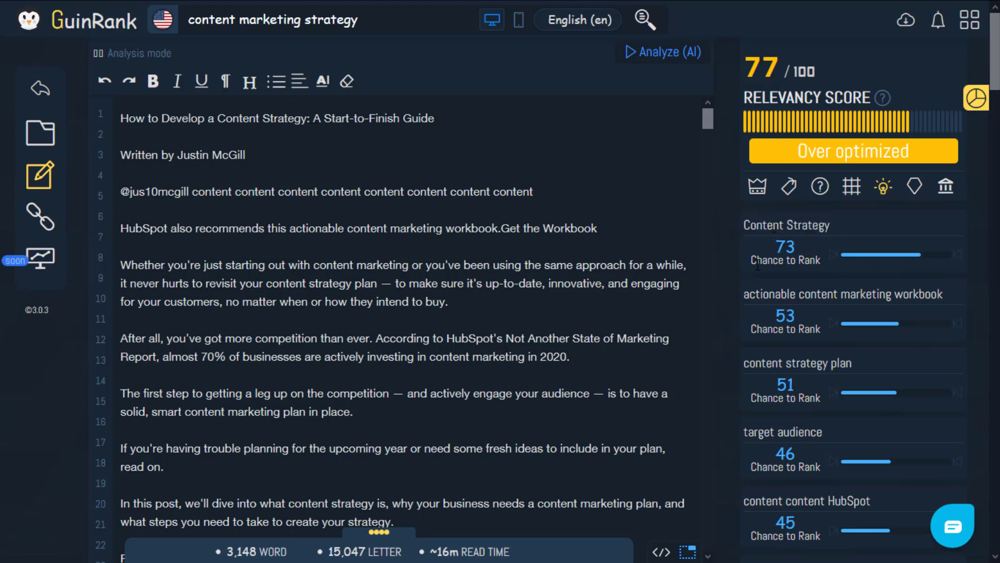
{"action": "double_click", "coordinate": [345, 19]}
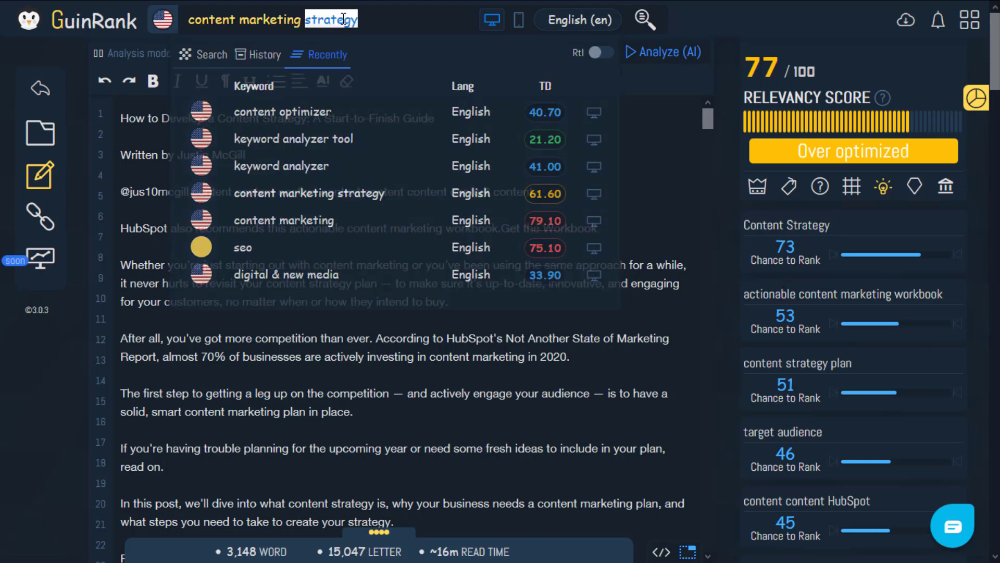
{"action": "double_click", "coordinate": [211, 19]}
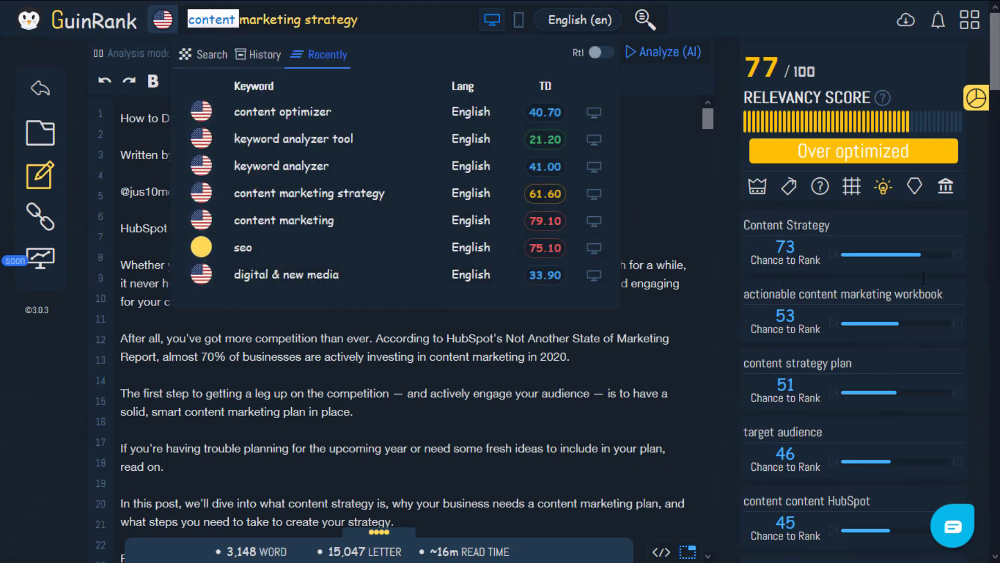
{"action": "left_click", "coordinate": [930, 229]}
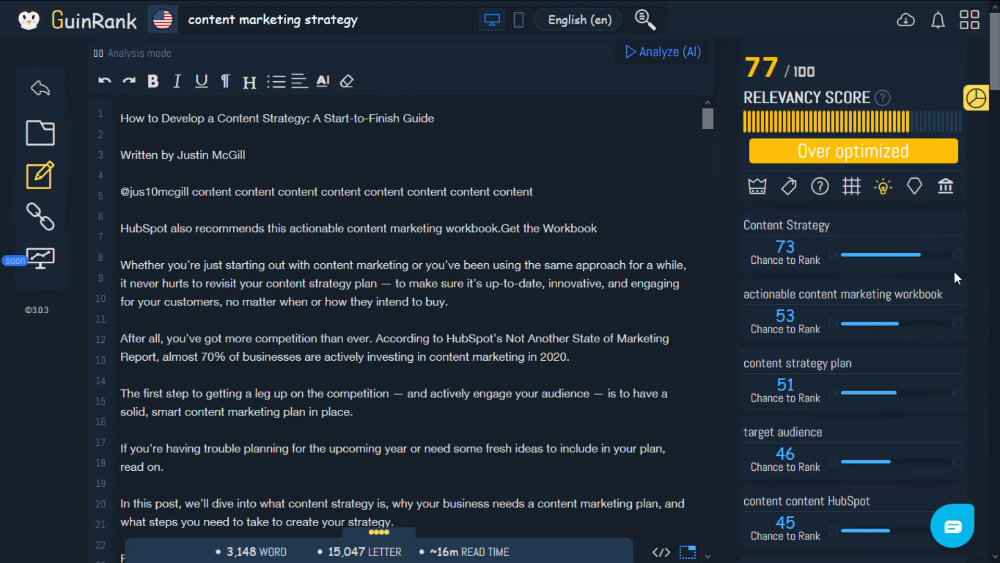
- Examine the predicted phrase "actionable content marketing workbook" and its chance to rank
{"action": "scroll", "coordinate": [953, 269], "scroll_direction": "down", "scroll_amount": 2}
{"action": "scroll", "coordinate": [953, 269], "scroll_direction": "up", "scroll_amount": 2}
{"action": "left_click_drag", "start_coordinate": [748, 293], "coordinate": [951, 291]}
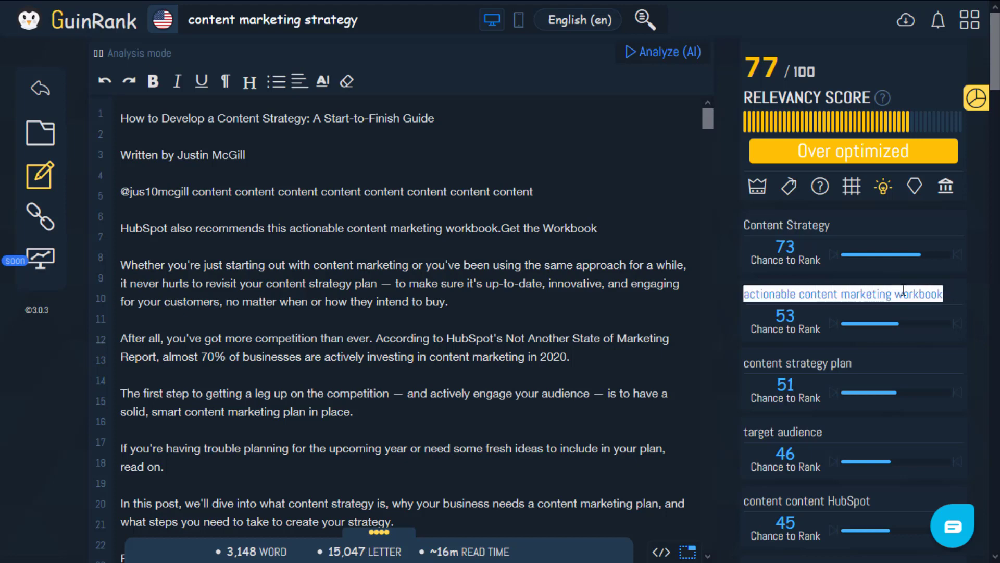
{"action": "double_click", "coordinate": [917, 293]}
{"action": "left_click", "coordinate": [944, 291]}
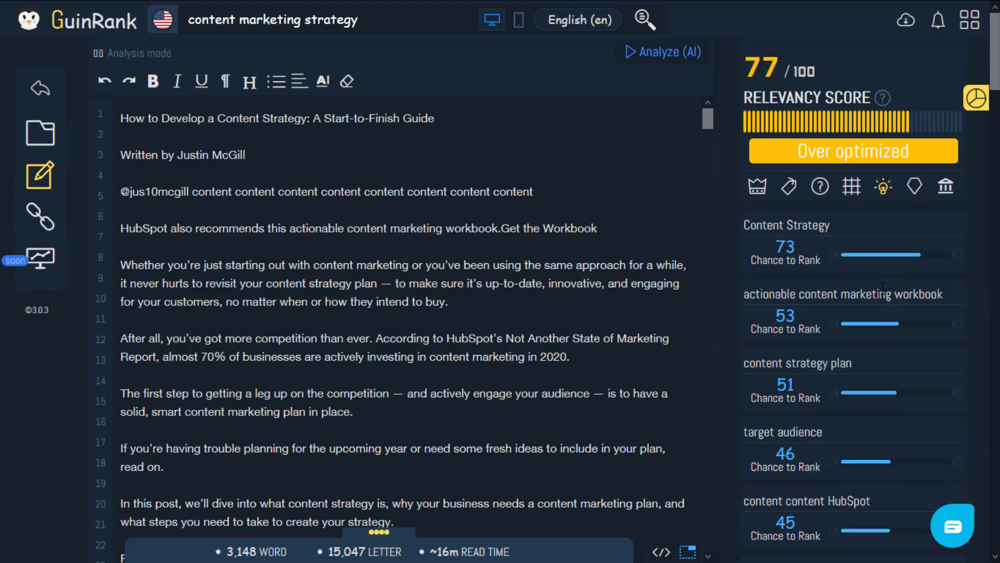
- Review the predicted phrases from "actionable content marketing workbook" to "main challenges" and their chances to rank
{"action": "left_click_drag", "start_coordinate": [944, 294], "coordinate": [743, 293]}
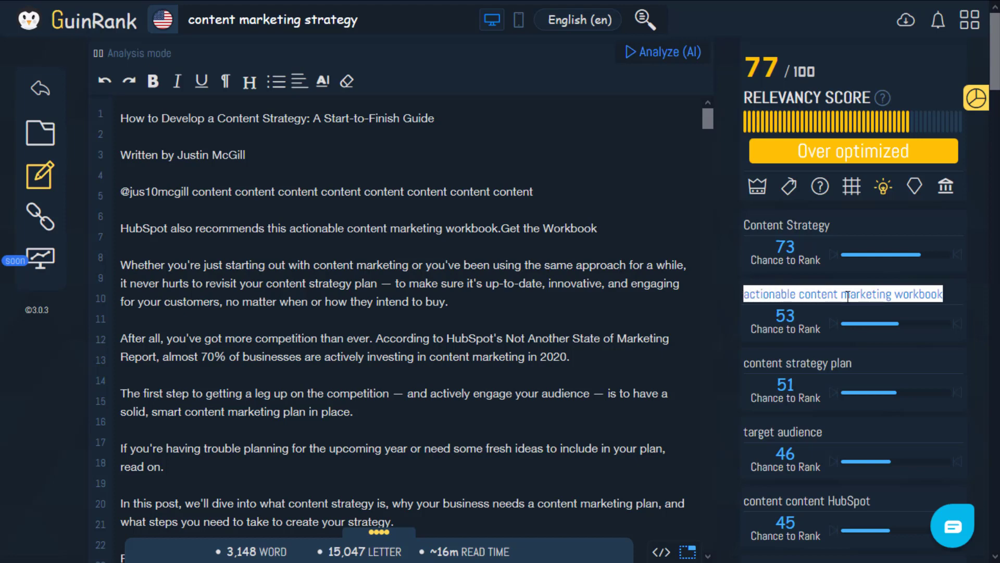
{"action": "left_click", "coordinate": [894, 321]}
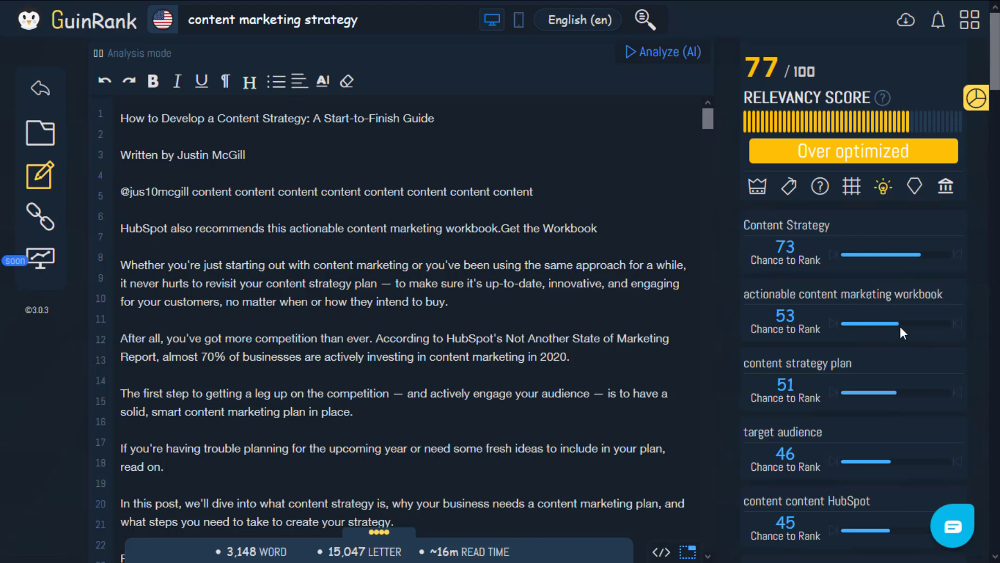
{"action": "scroll", "coordinate": [899, 324], "scroll_direction": "down", "scroll_amount": 2}
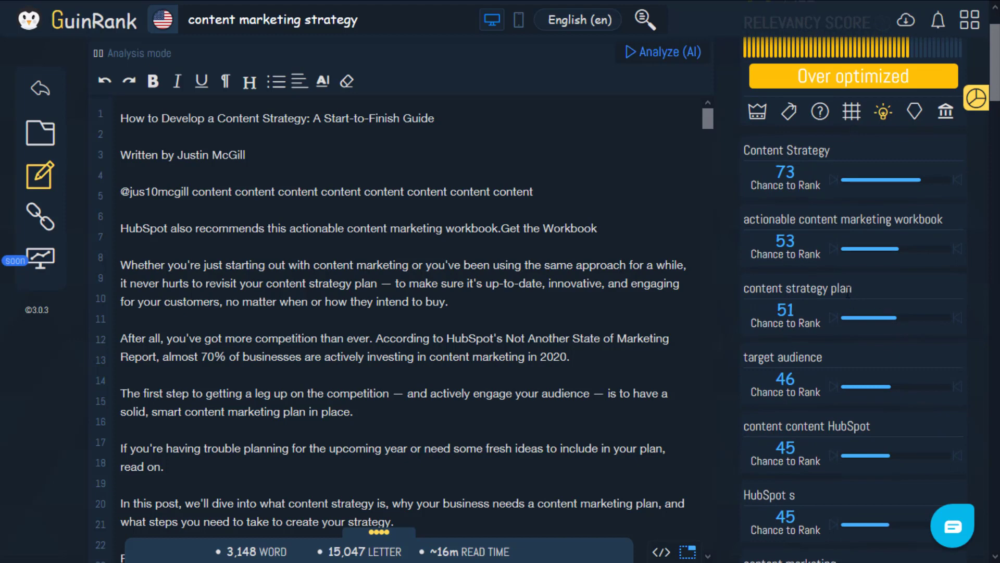
{"action": "scroll", "coordinate": [848, 292], "scroll_direction": "down", "scroll_amount": 4}
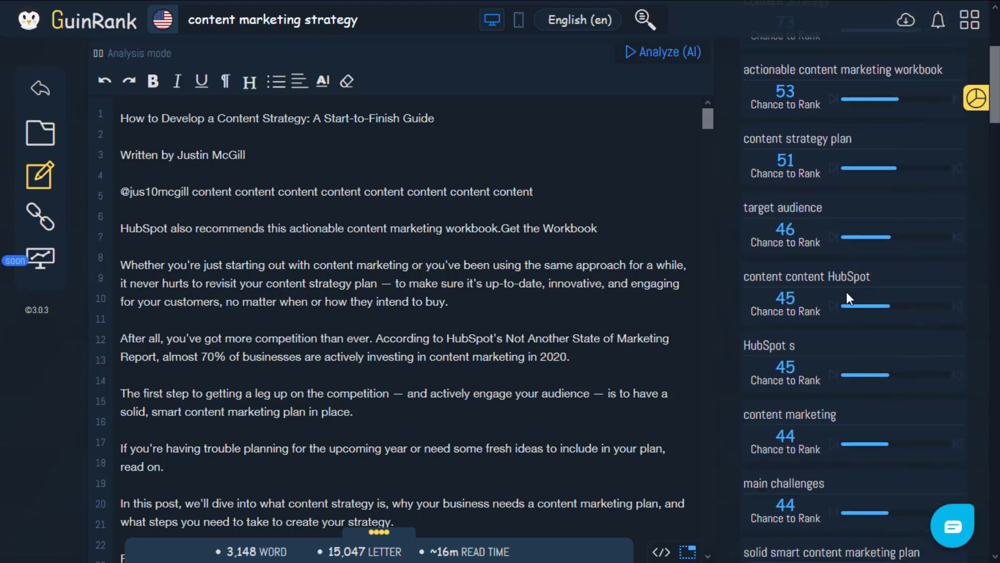
{"action": "scroll", "coordinate": [846, 297], "scroll_direction": "up", "scroll_amount": 6}
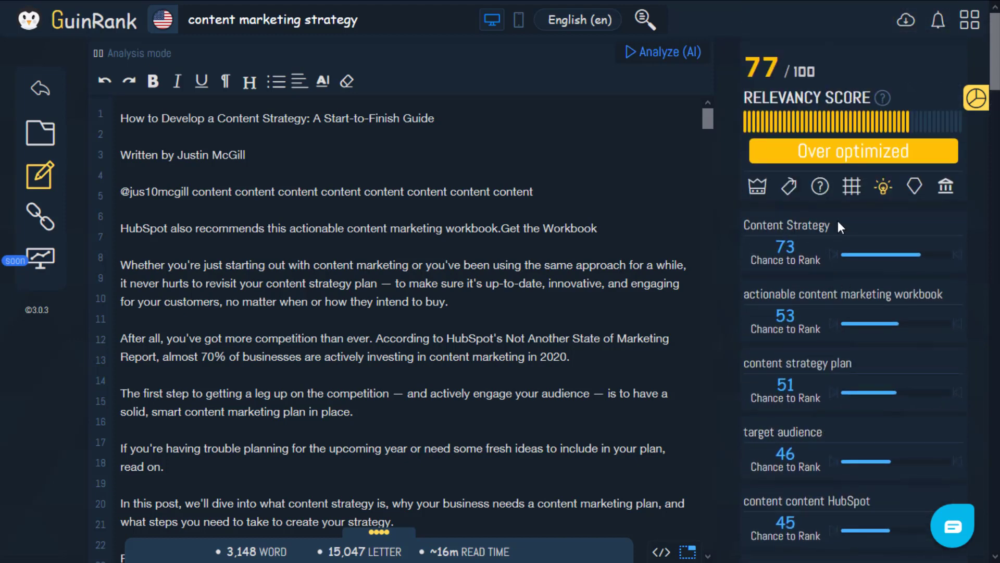
- Examine the predicted phrase "Content Strategy", checking the article's keyword scores before returning to the ranking predictions
{"action": "left_click_drag", "start_coordinate": [836, 225], "coordinate": [742, 226]}
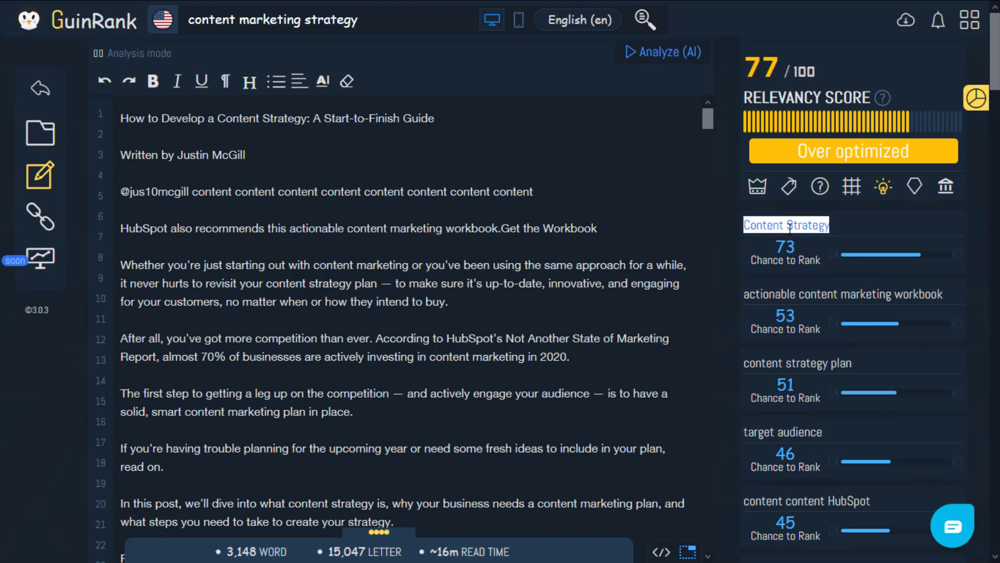
{"action": "left_click_drag", "start_coordinate": [842, 227], "coordinate": [786, 225]}
{"action": "left_click", "coordinate": [742, 225]}
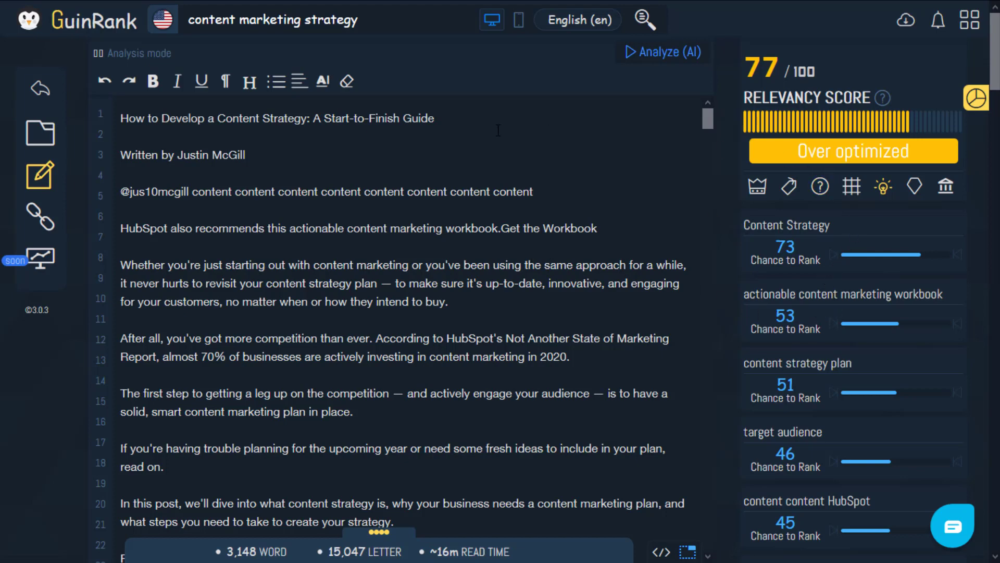
{"action": "left_click", "coordinate": [760, 191]}
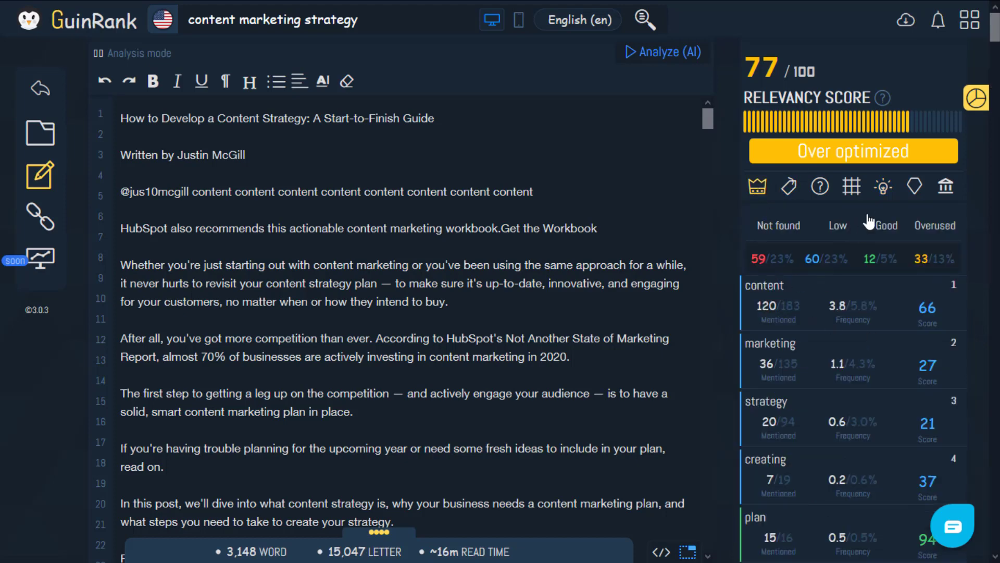
{"action": "left_click", "coordinate": [884, 187]}
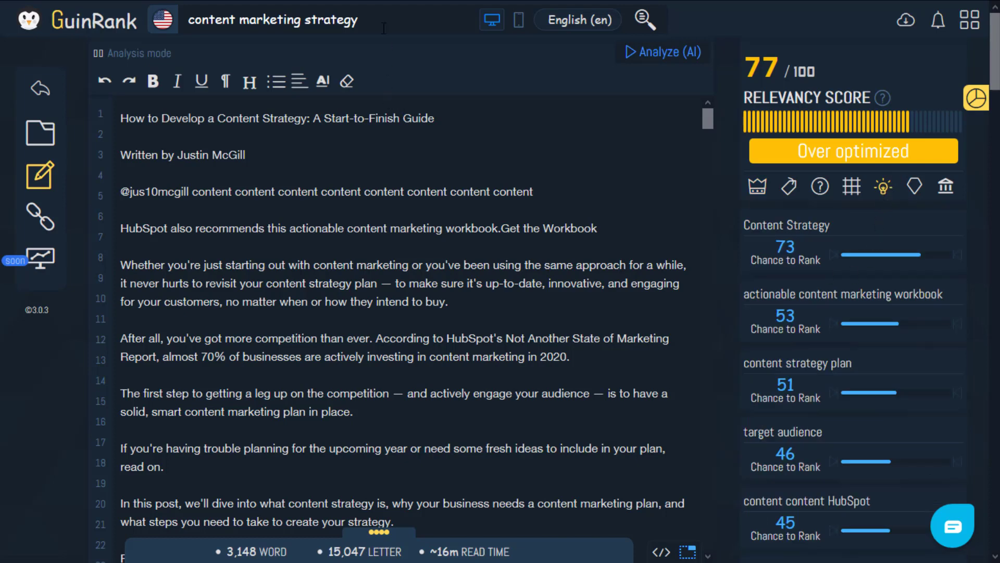
- Compare the target keyword "content marketing strategy" with the highest-ranked predicted phrase "Content Strategy"
{"action": "left_click_drag", "start_coordinate": [357, 20], "coordinate": [183, 19]}
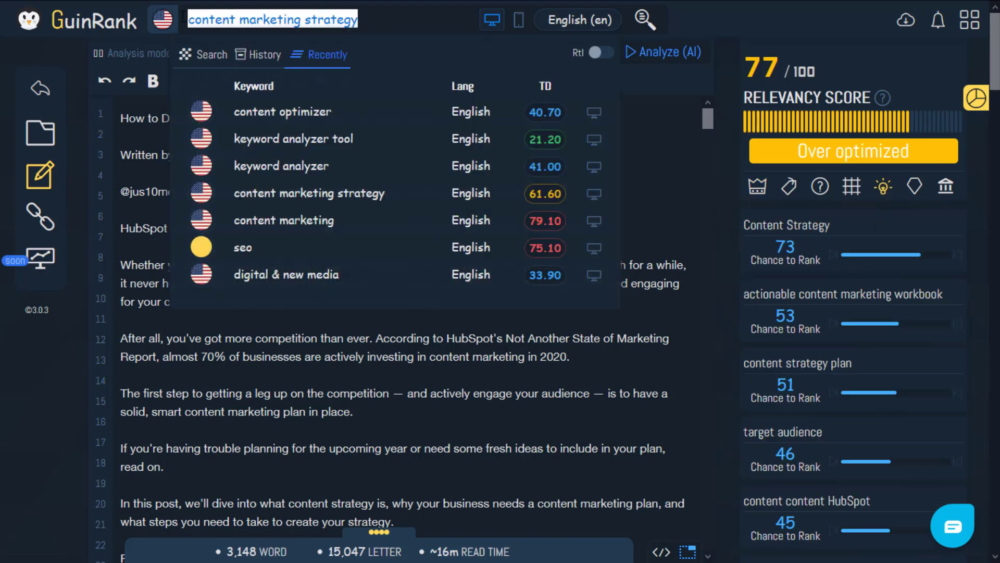
{"action": "left_click", "coordinate": [240, 20]}
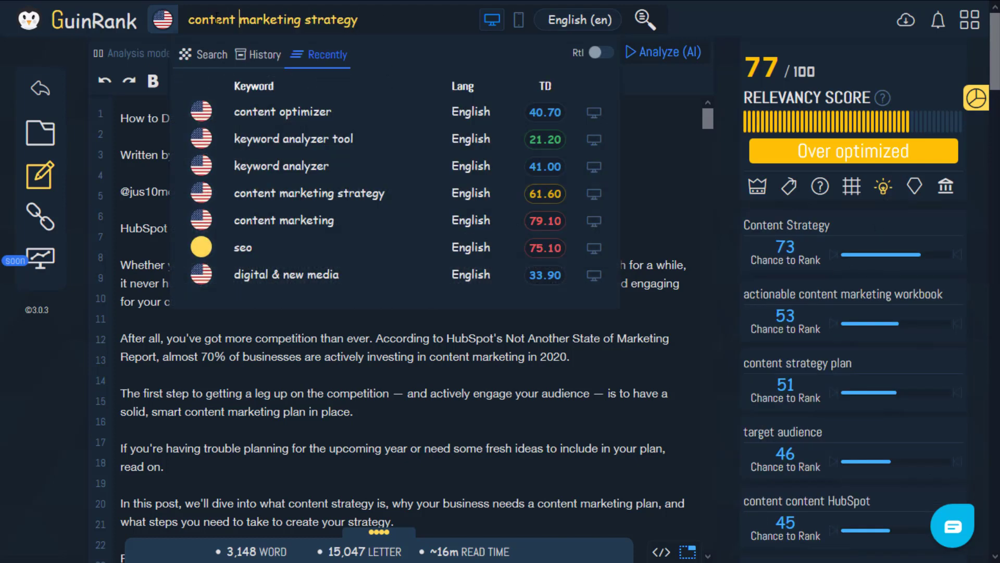
{"action": "key", "text": "End"}
{"action": "left_click_drag", "start_coordinate": [357, 20], "coordinate": [188, 19]}
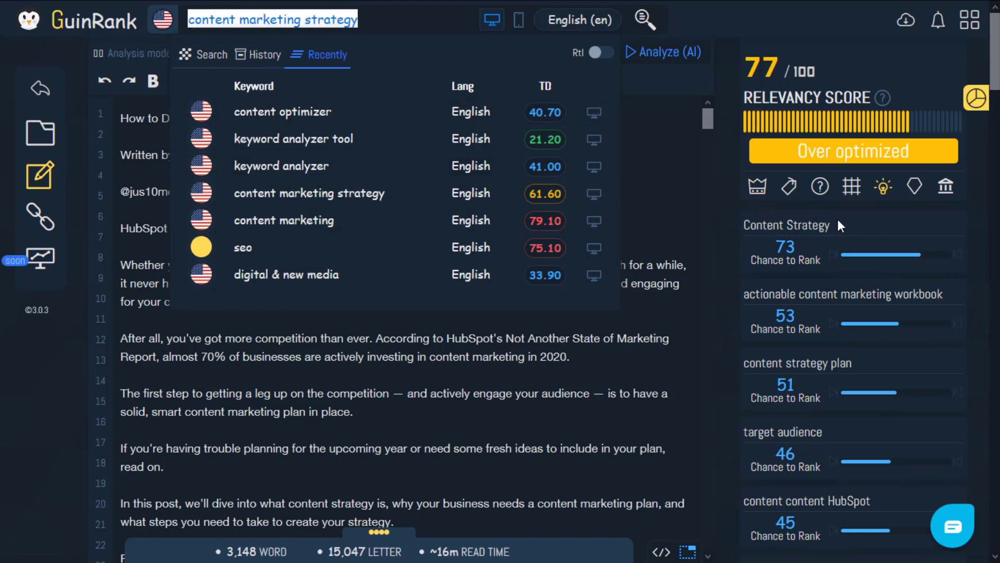
{"action": "left_click_drag", "start_coordinate": [839, 225], "coordinate": [742, 225]}
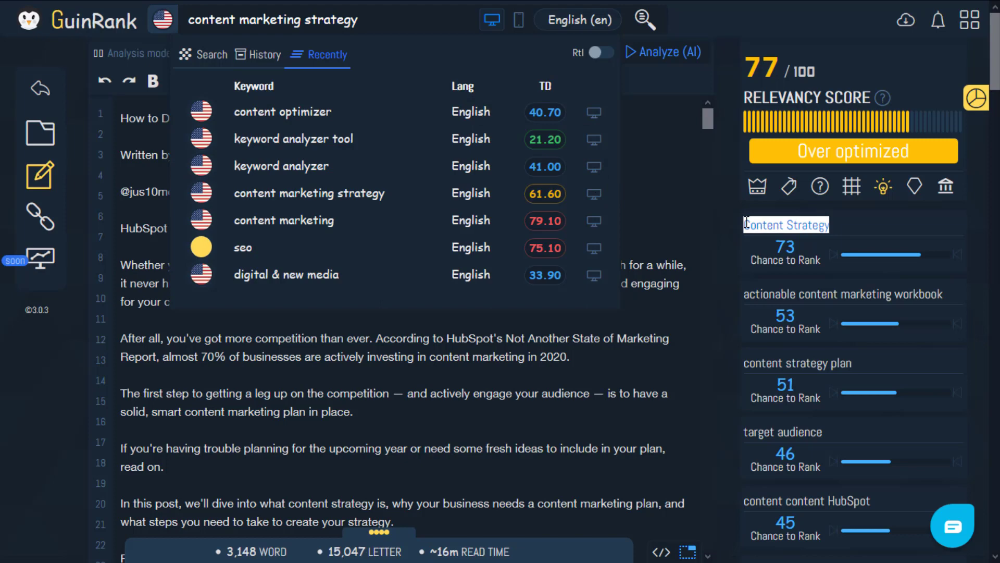
{"action": "left_click", "coordinate": [776, 224]}
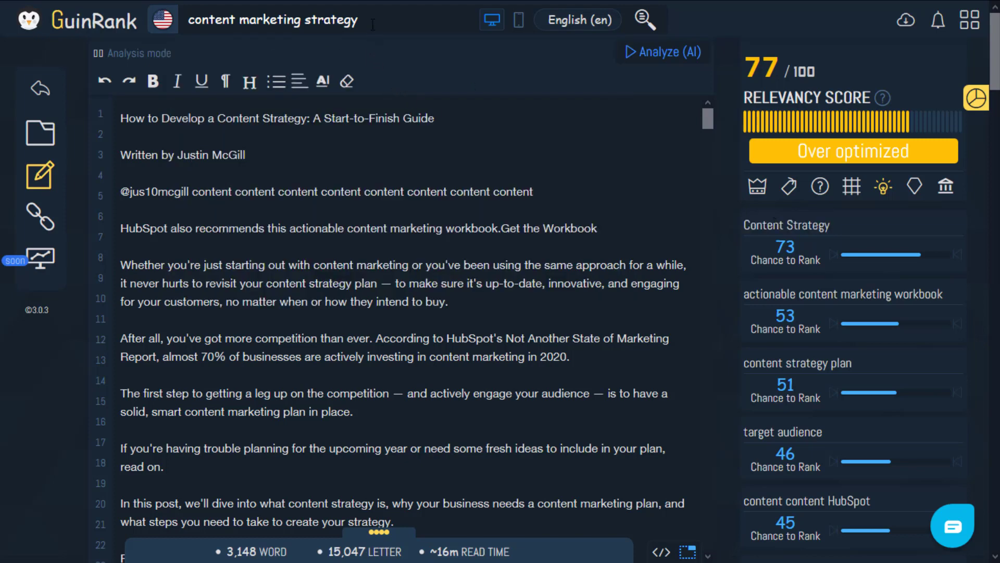
{"action": "left_click_drag", "start_coordinate": [373, 21], "coordinate": [187, 20]}
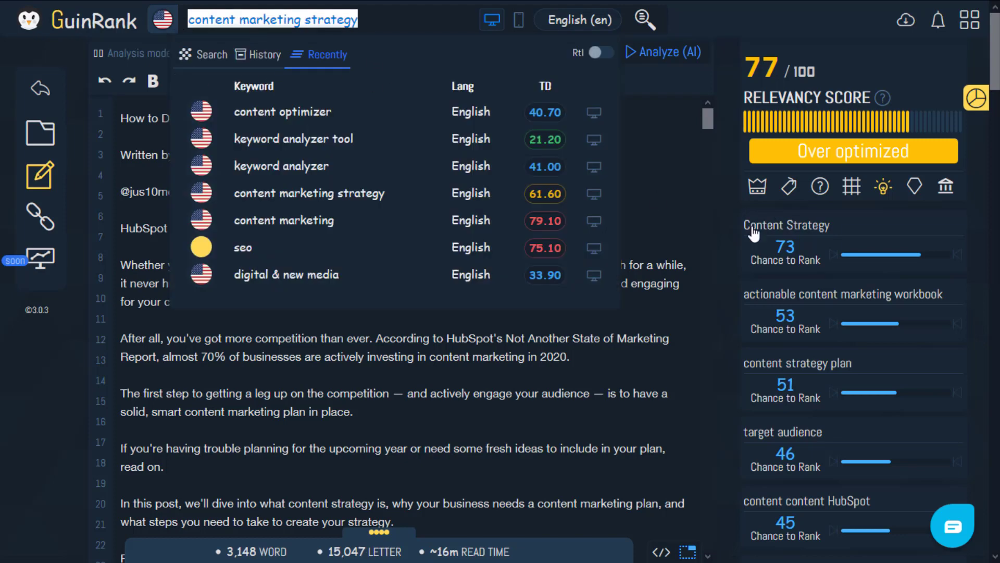
{"action": "left_click", "coordinate": [874, 217]}
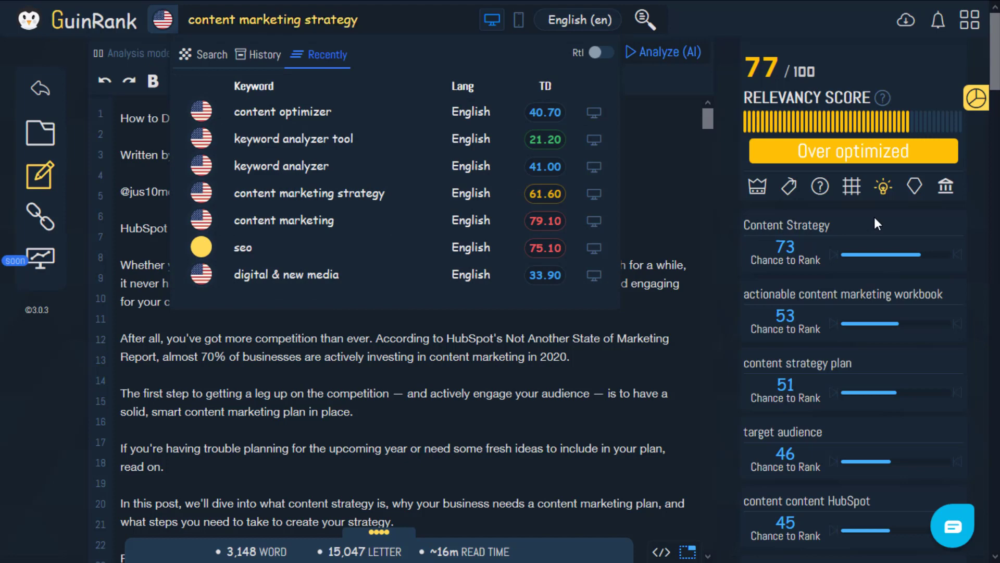
- Show the article's keyword analysis and review the mentions, frequencies and scores of the listed keywords
{"action": "left_click", "coordinate": [762, 191]}
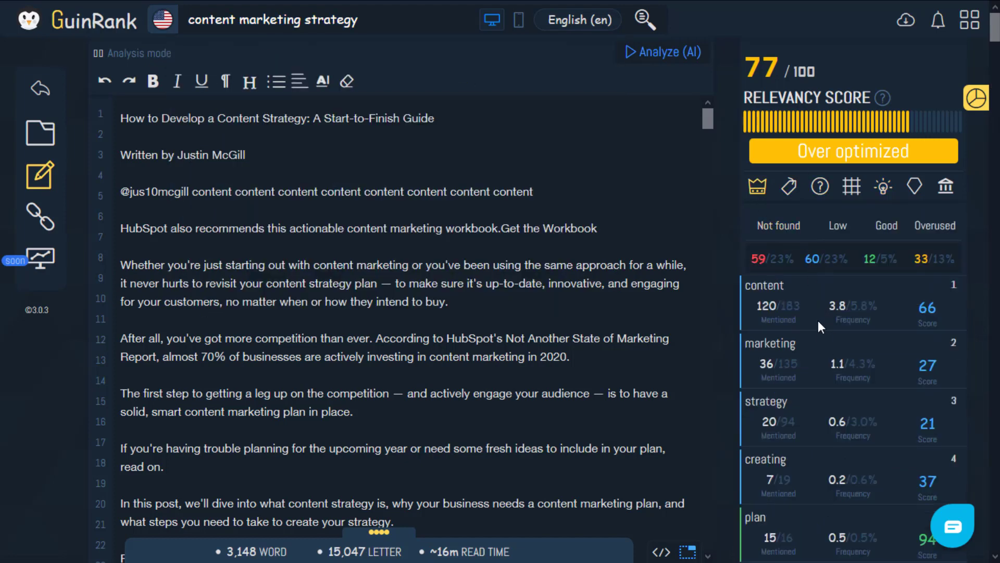
{"action": "scroll", "coordinate": [818, 320], "scroll_direction": "down", "scroll_amount": 7}
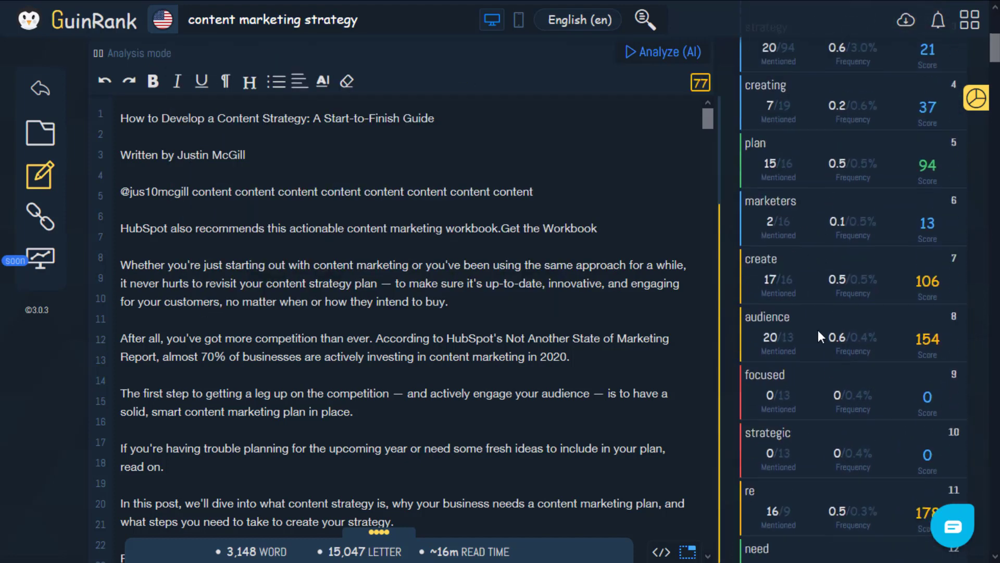
{"action": "scroll", "coordinate": [816, 323], "scroll_direction": "up", "scroll_amount": 7}
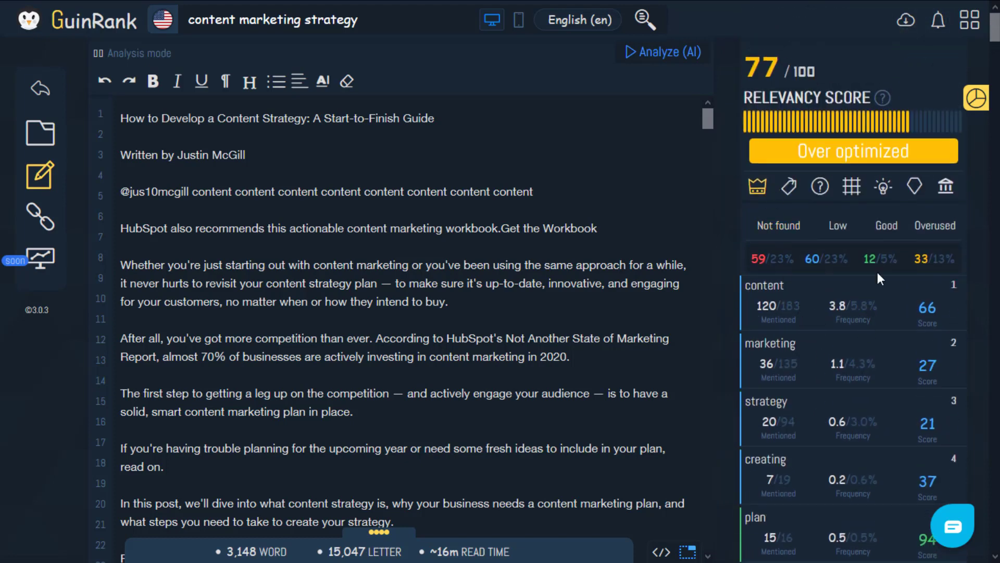
- Show the ranking predictions again and check them against the target keyword "content marketing strategy"
{"action": "left_click", "coordinate": [883, 186]}
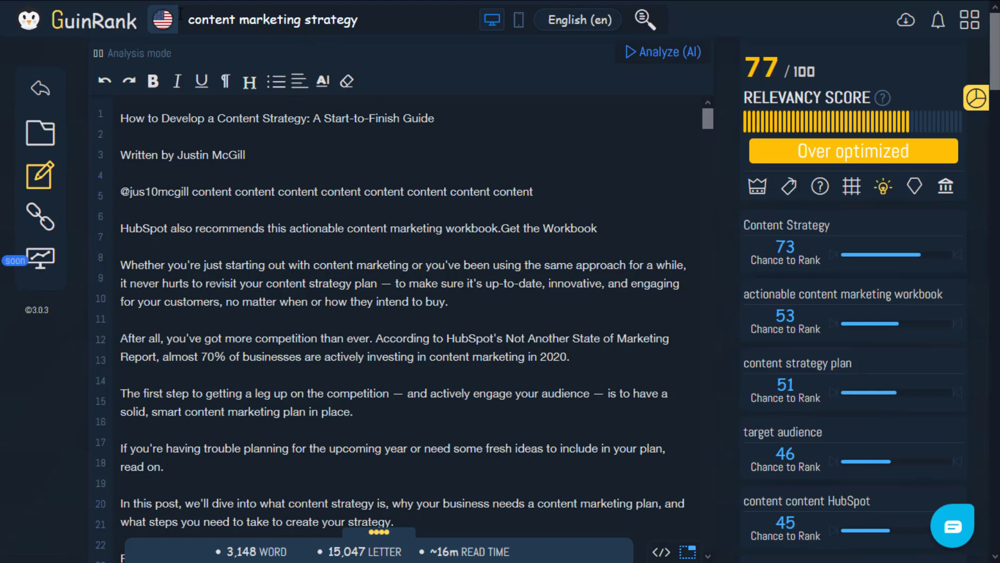
{"action": "left_click_drag", "start_coordinate": [189, 20], "coordinate": [380, 29]}
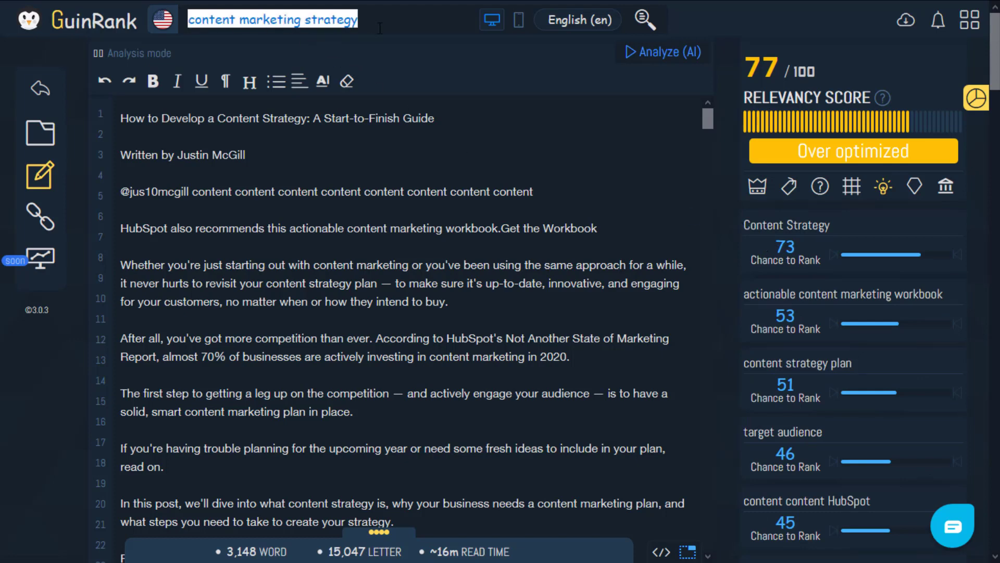
{"action": "left_click", "coordinate": [938, 215]}
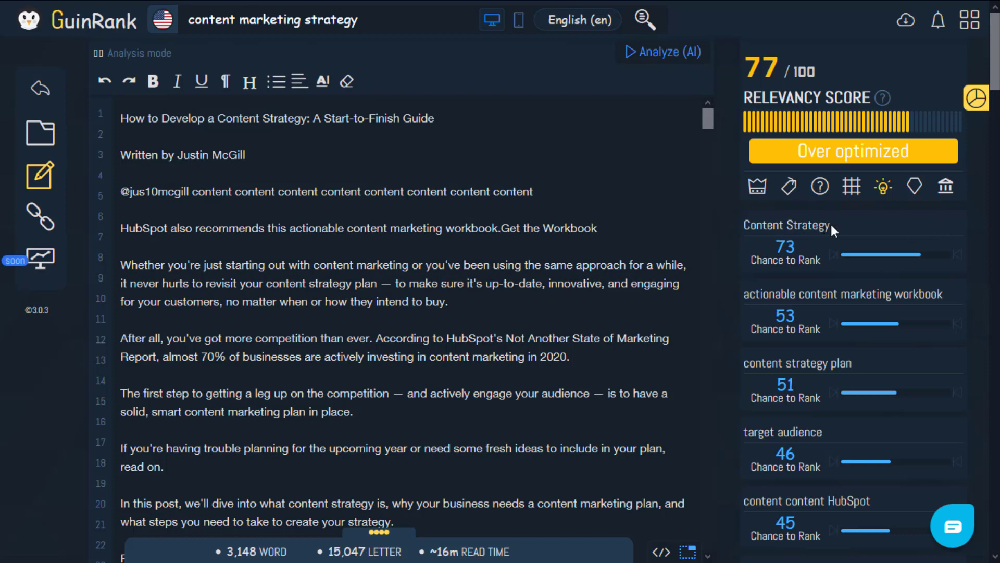
- Check the article's AI concepts and entities, and return to the keyword scores
{"action": "left_click", "coordinate": [917, 189]}
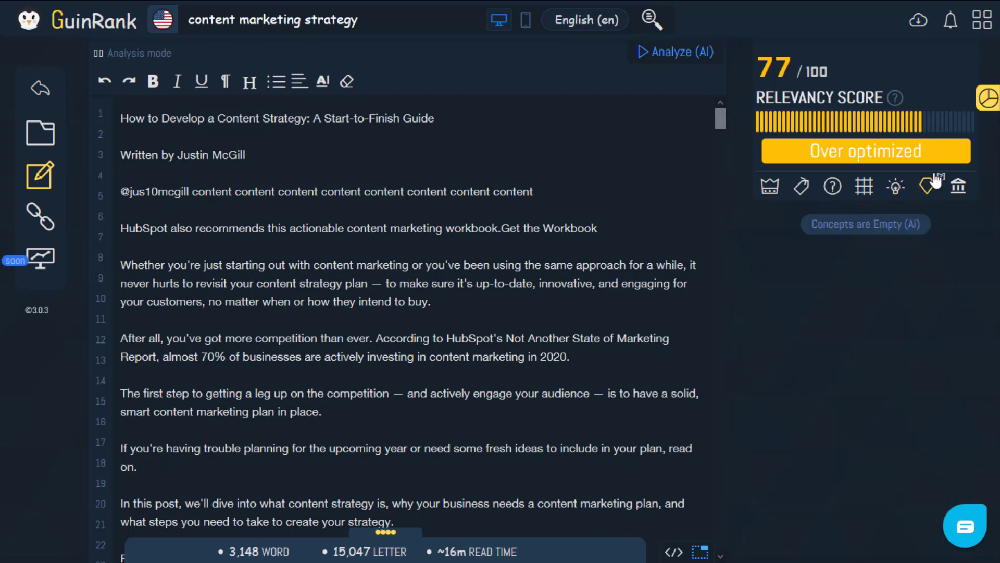
{"action": "left_click", "coordinate": [962, 194]}
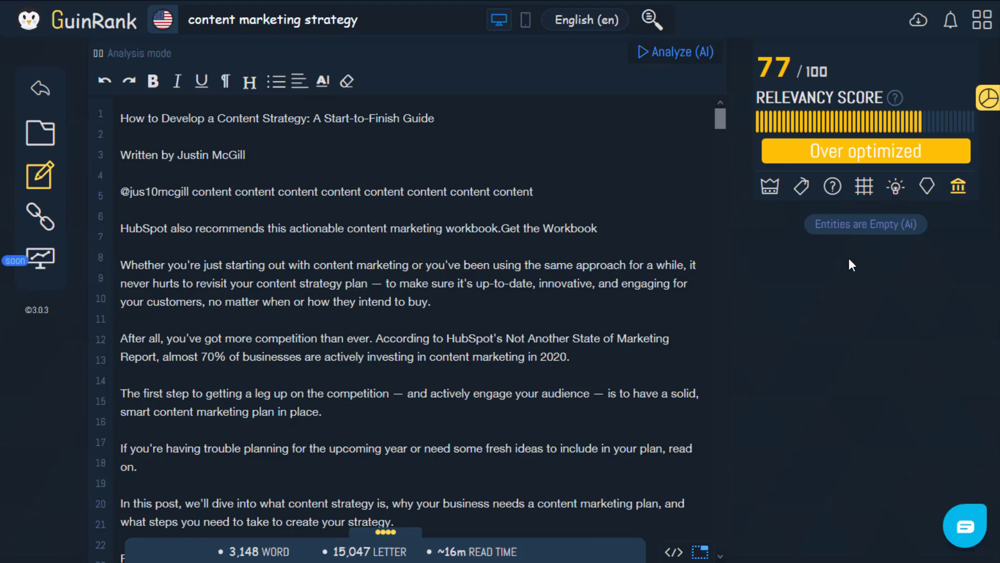
{"action": "left_click", "coordinate": [772, 185]}
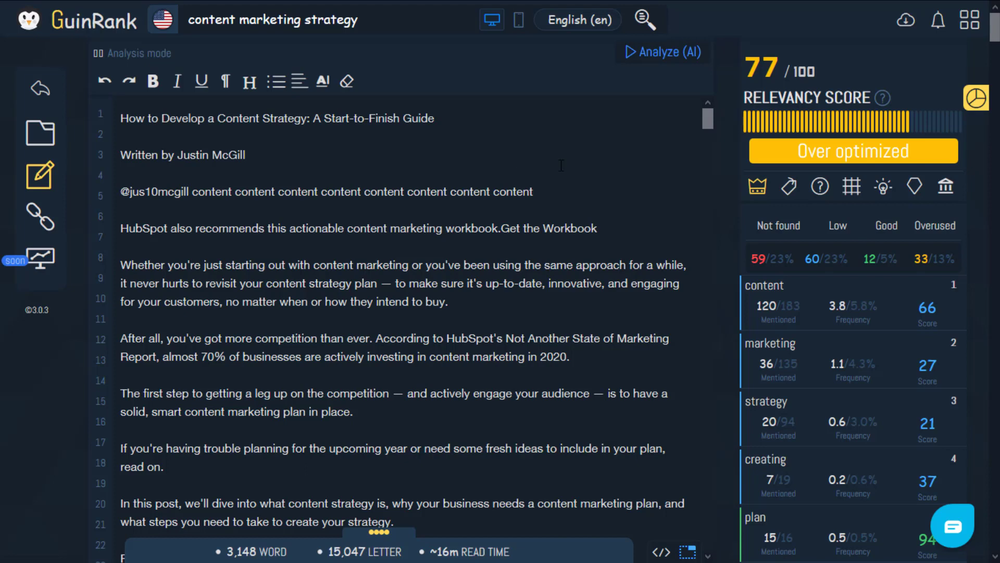
- Create a new public project named "content marketing", copying the name from the target keyword
{"action": "left_click", "coordinate": [41, 142]}
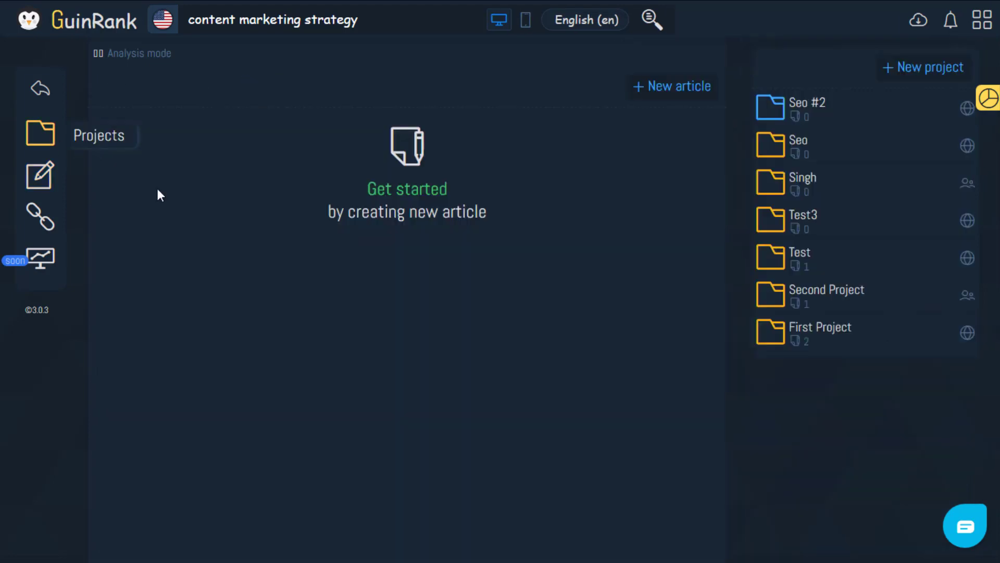
{"action": "left_click", "coordinate": [932, 69]}
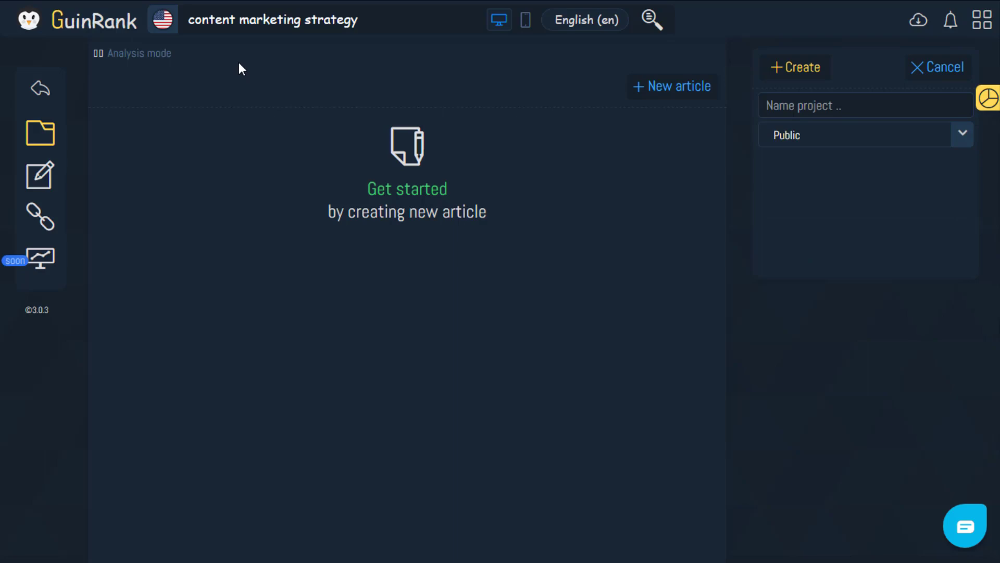
{"action": "double_click", "coordinate": [212, 21]}
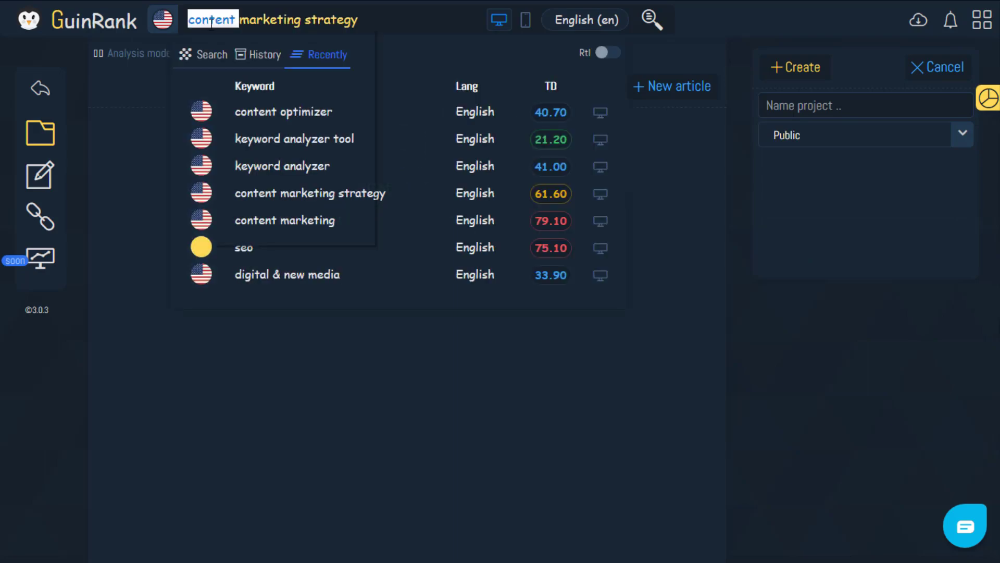
{"action": "right_click", "coordinate": [211, 24]}
{"action": "left_click", "coordinate": [301, 21]}
{"action": "left_click_drag", "start_coordinate": [300, 21], "coordinate": [188, 21]}
{"action": "right_click", "coordinate": [193, 20]}
{"action": "left_click", "coordinate": [250, 69]}
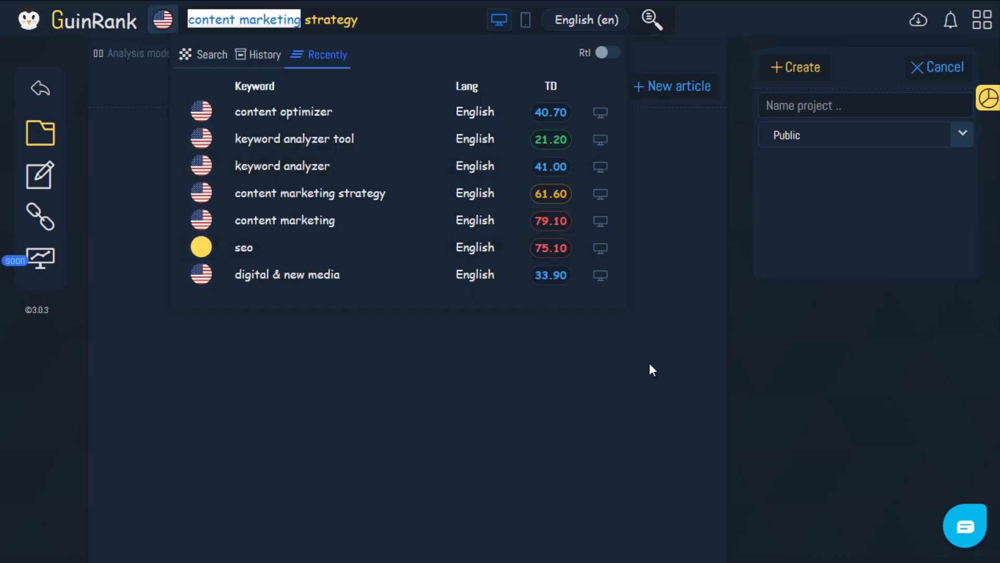
{"action": "left_click", "coordinate": [641, 369]}
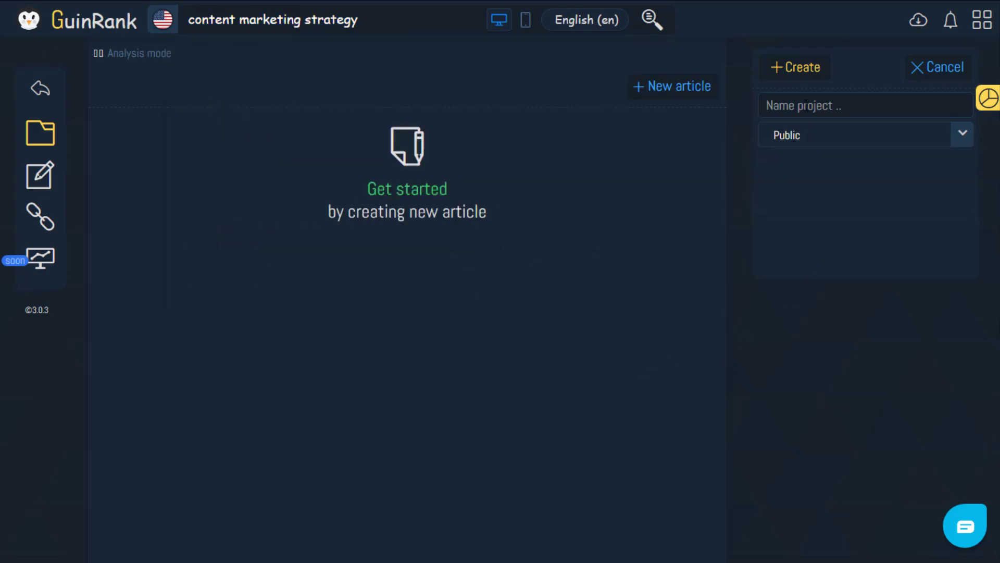
{"action": "key", "text": "ctrl+v"}
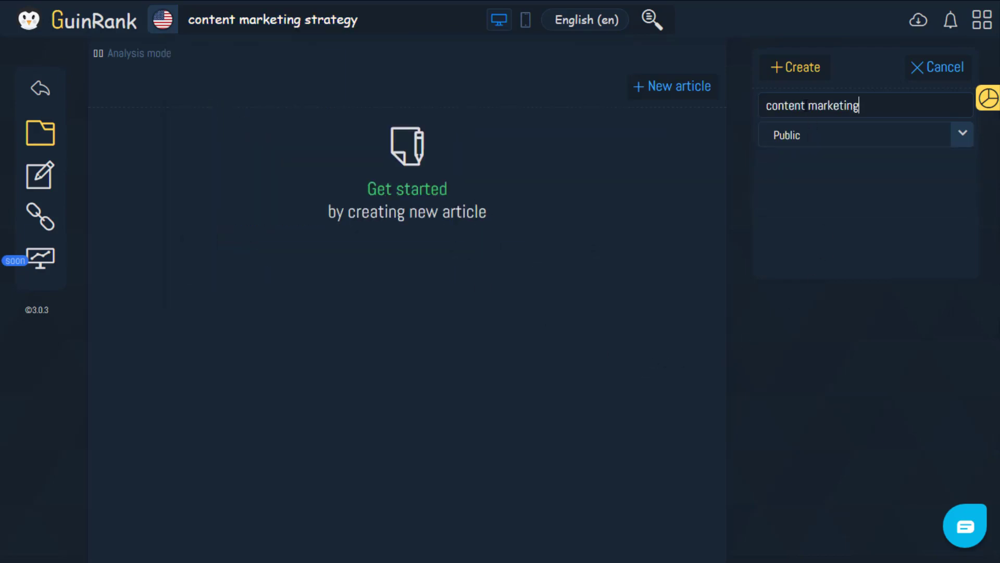
{"action": "left_click", "coordinate": [797, 67]}
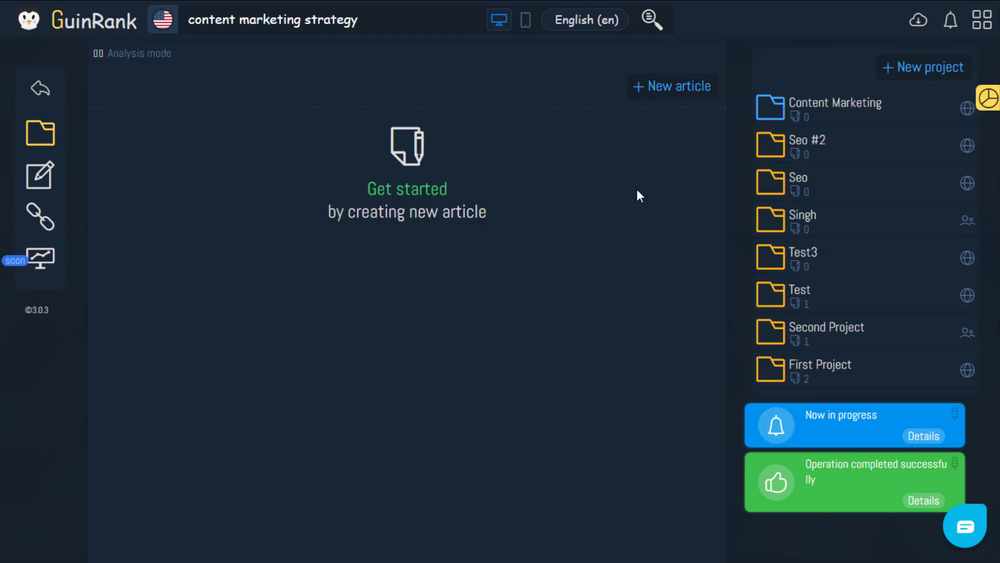
- Start a new article in the Content Marketing project and title it "New Article content marketing"
{"action": "left_click", "coordinate": [660, 98]}
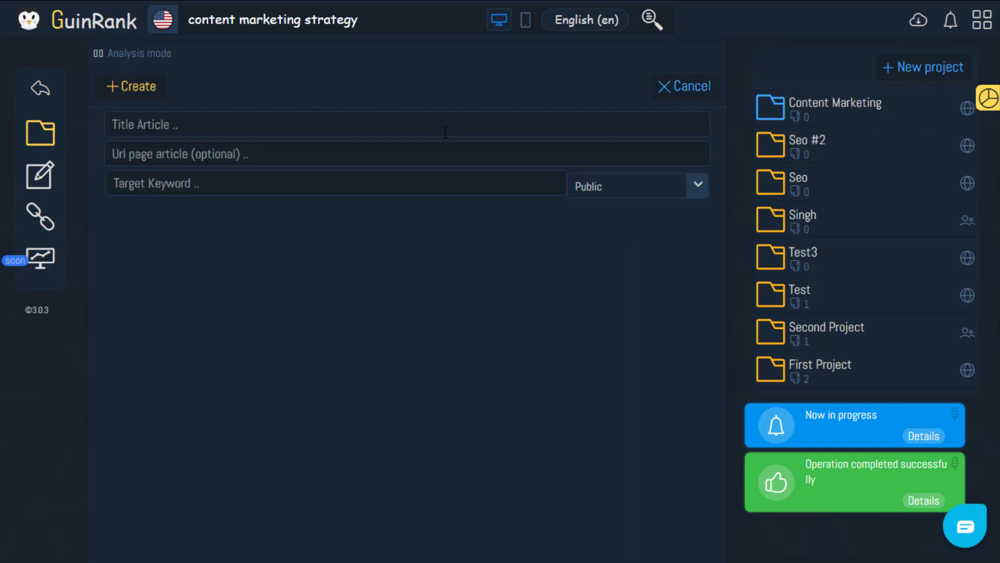
{"action": "type", "text": "New "}
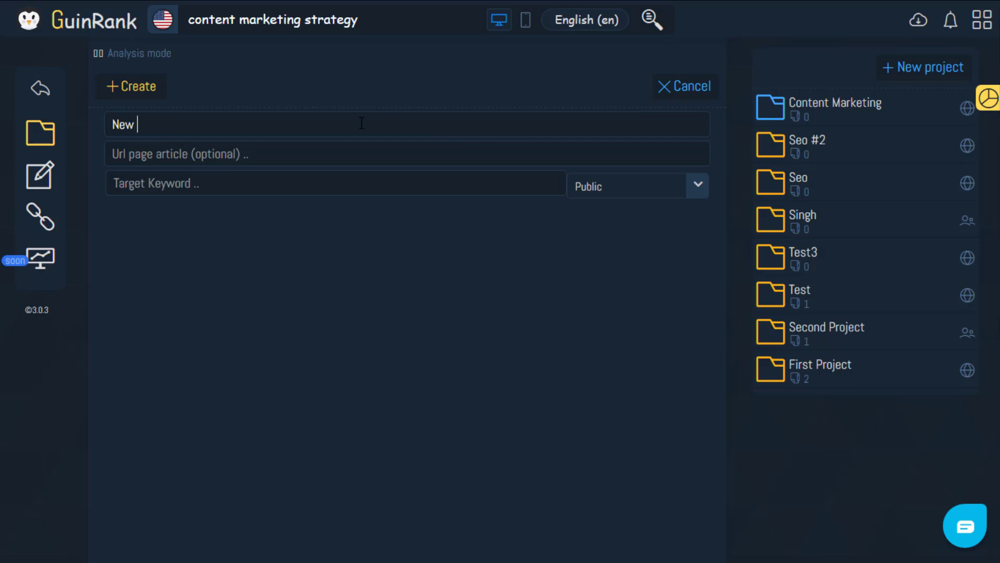
{"action": "type", "text": "Article"}
{"action": "key", "text": "ctrl+v"}
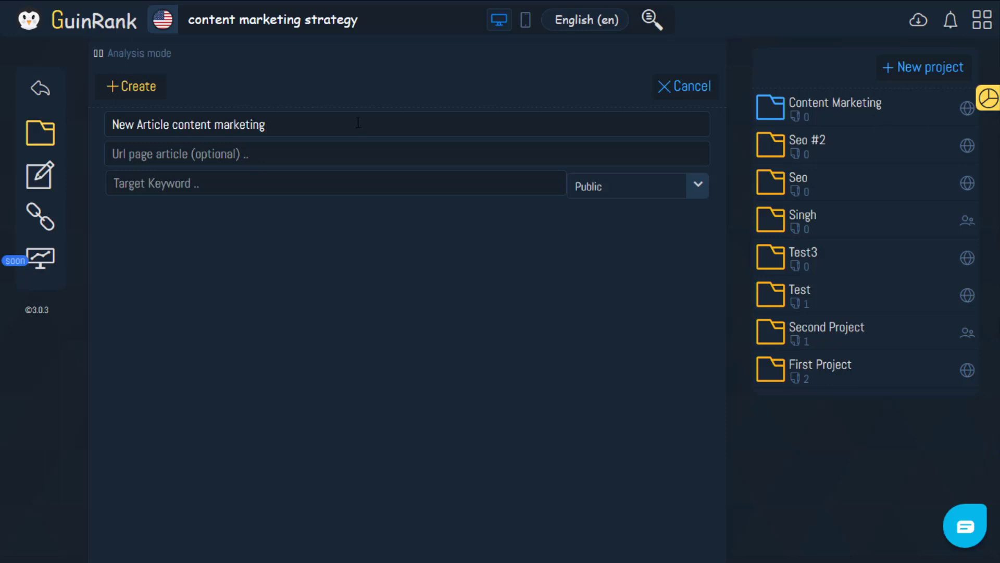
{"action": "left_click", "coordinate": [320, 150]}
- Search the keyword history for "conte" to find the article's target keyword
{"action": "left_click", "coordinate": [373, 187]}
{"action": "type", "text": "con"}
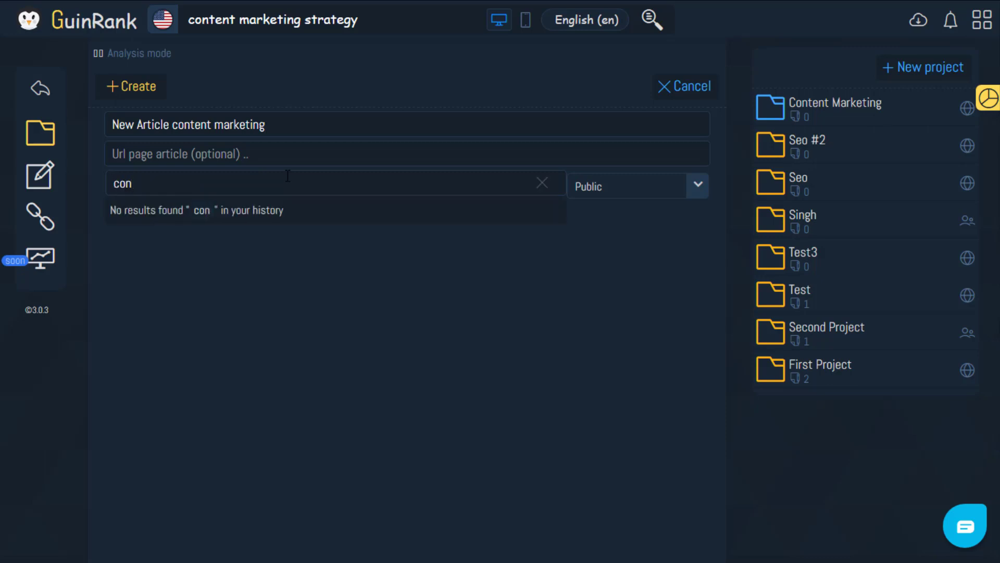
{"action": "type", "text": "te"}
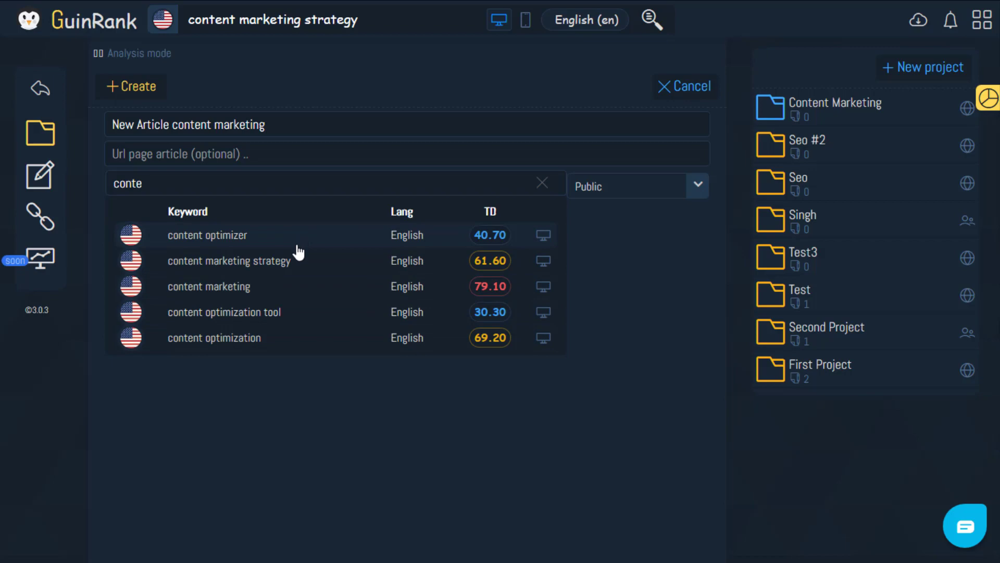
- Check the recently analyzed keywords in the Keyword Analyzer and return to the new article form
{"action": "left_click", "coordinate": [50, 93]}
{"action": "left_click", "coordinate": [51, 103]}
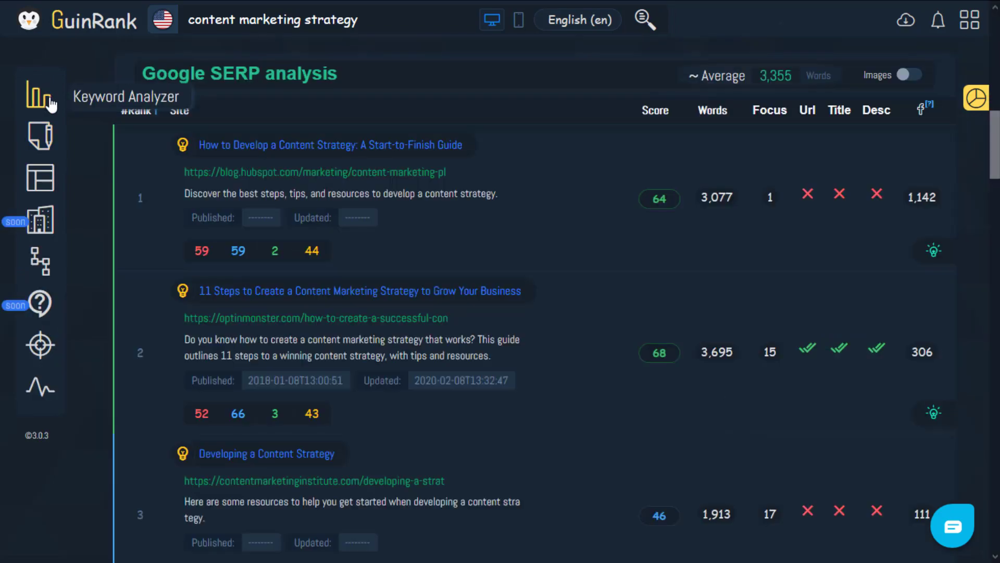
{"action": "left_click", "coordinate": [358, 20]}
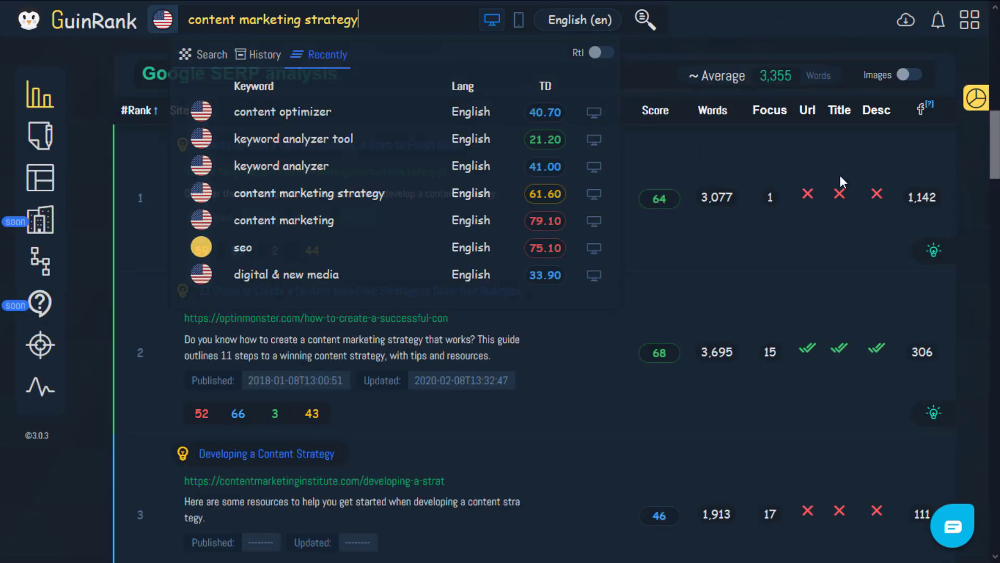
{"action": "left_click", "coordinate": [40, 135]}
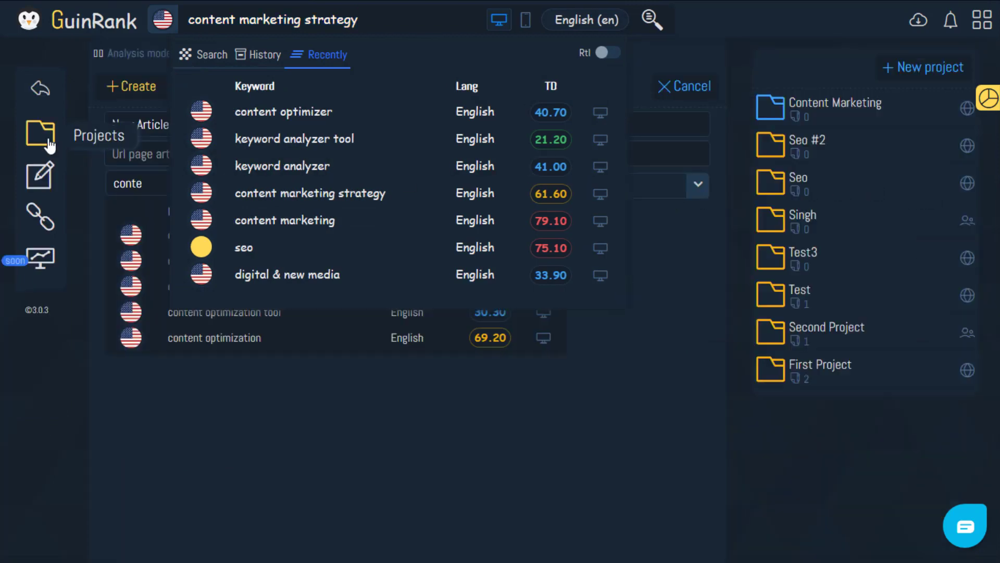
{"action": "left_click", "coordinate": [226, 423]}
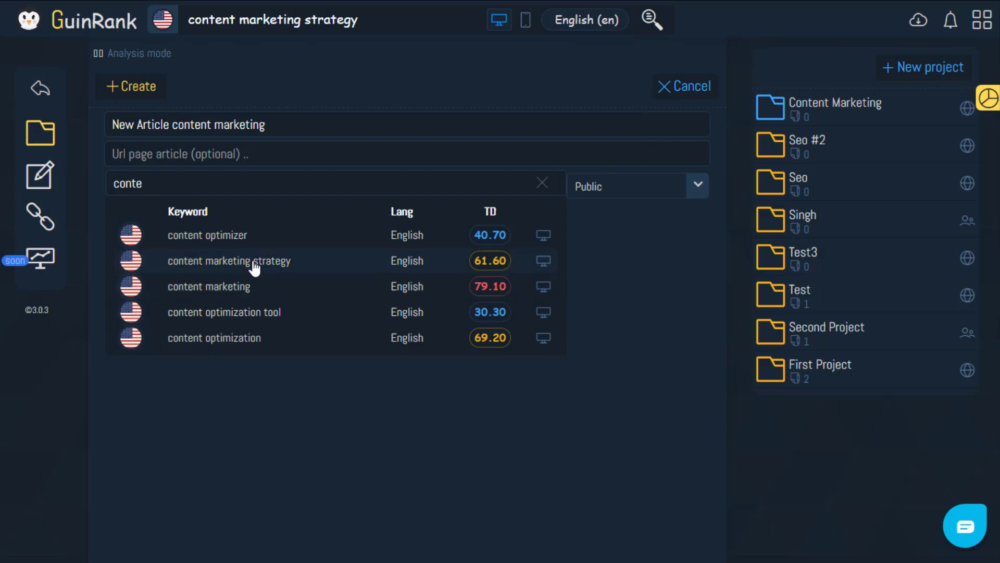
- Try out the suggested target keywords, including "content optimizer", and settle on "content marketing strategy"
{"action": "left_click", "coordinate": [286, 265]}
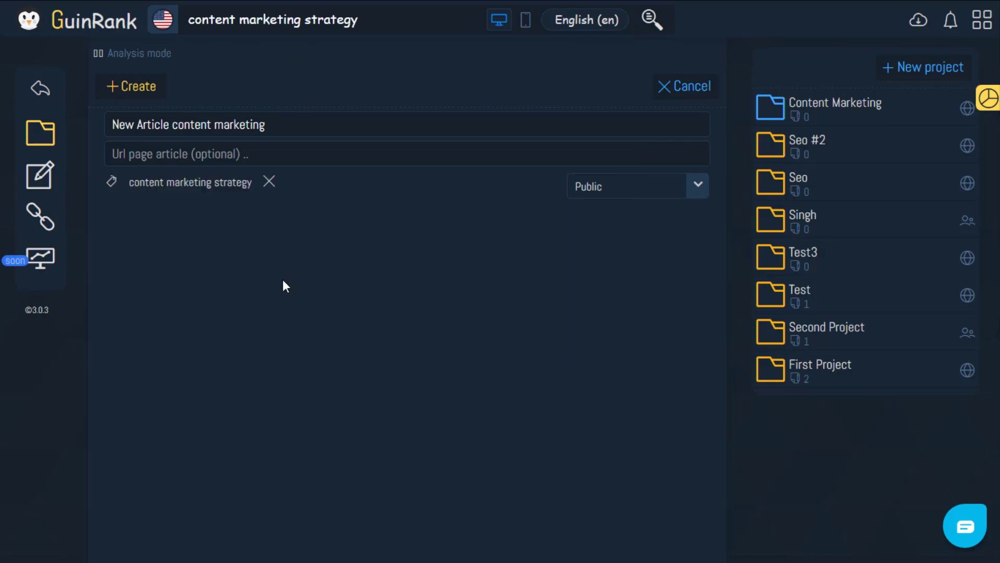
{"action": "left_click", "coordinate": [276, 180]}
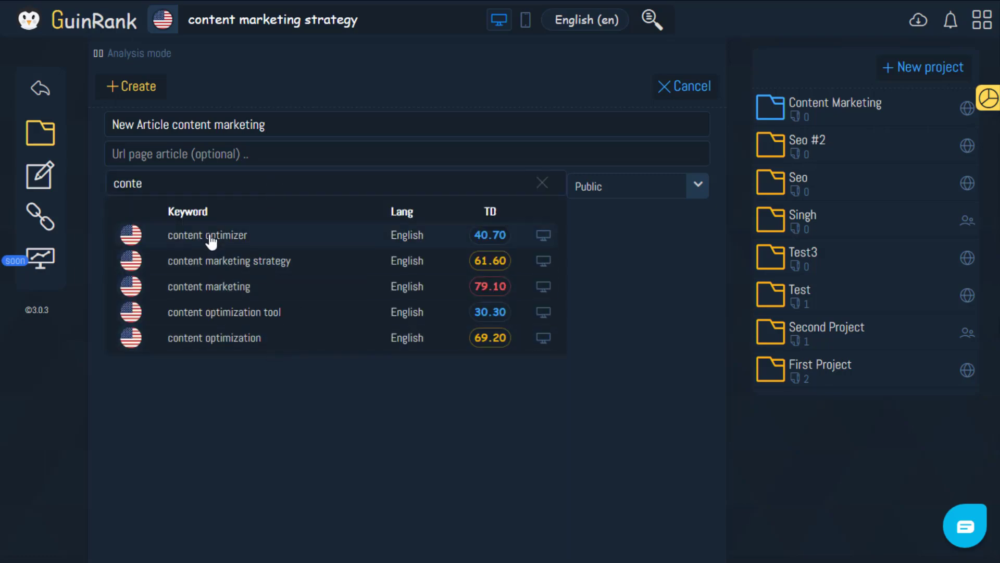
{"action": "left_click", "coordinate": [229, 237]}
{"action": "left_click", "coordinate": [224, 182]}
{"action": "left_click", "coordinate": [287, 263]}
- Try the Private access option, set the access back to Public, and create the article
{"action": "left_click", "coordinate": [614, 190]}
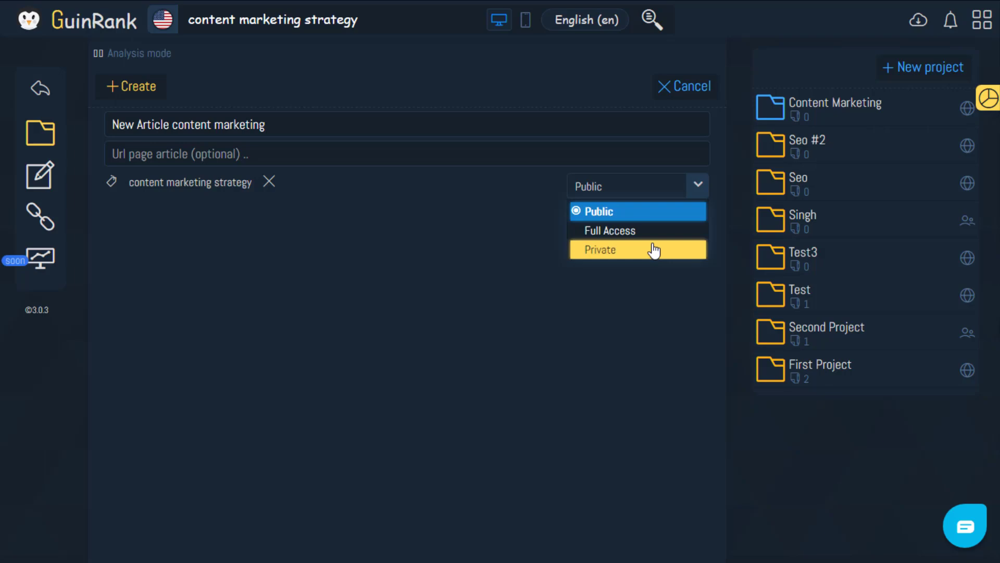
{"action": "left_click", "coordinate": [623, 259]}
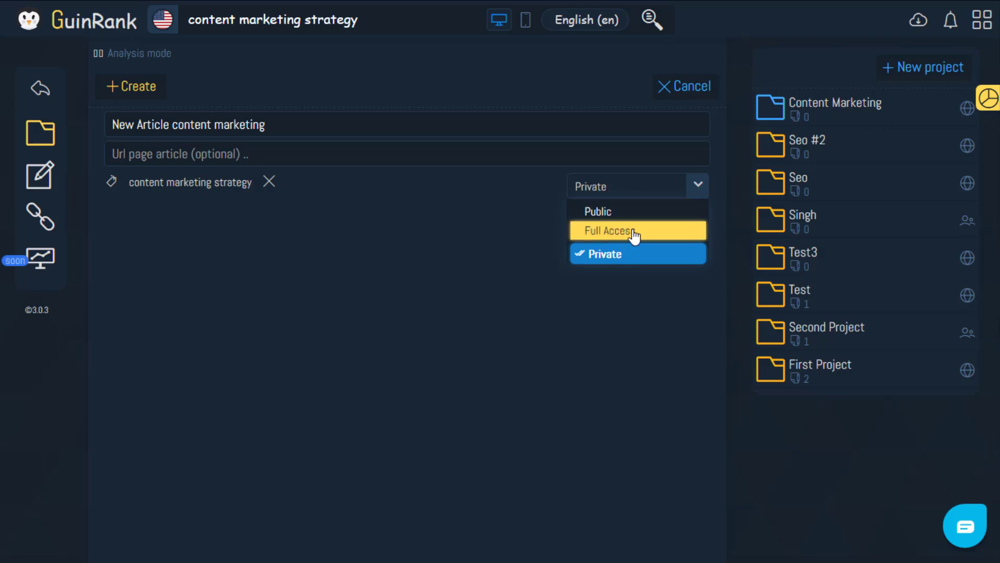
{"action": "left_click", "coordinate": [610, 217]}
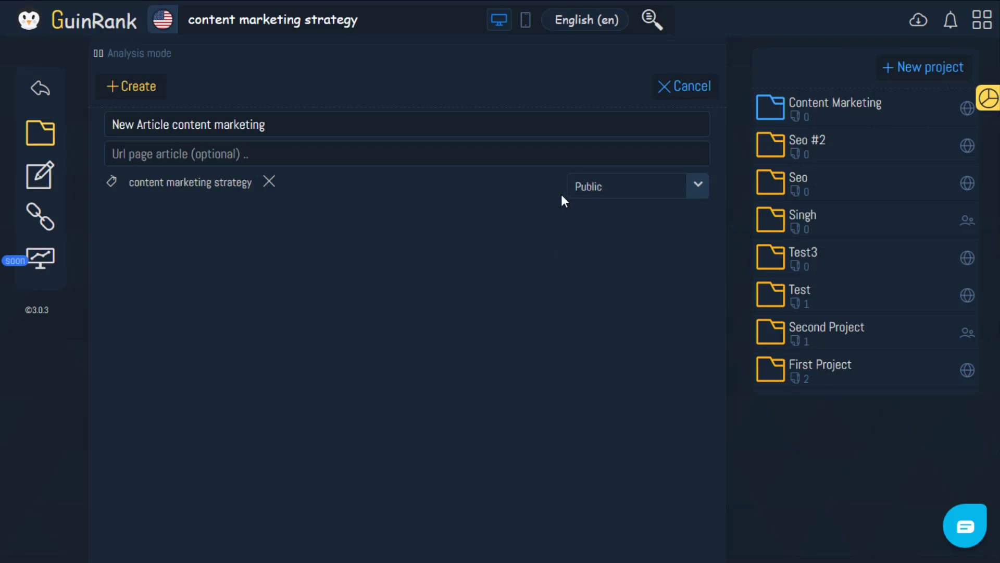
{"action": "left_click", "coordinate": [135, 94]}
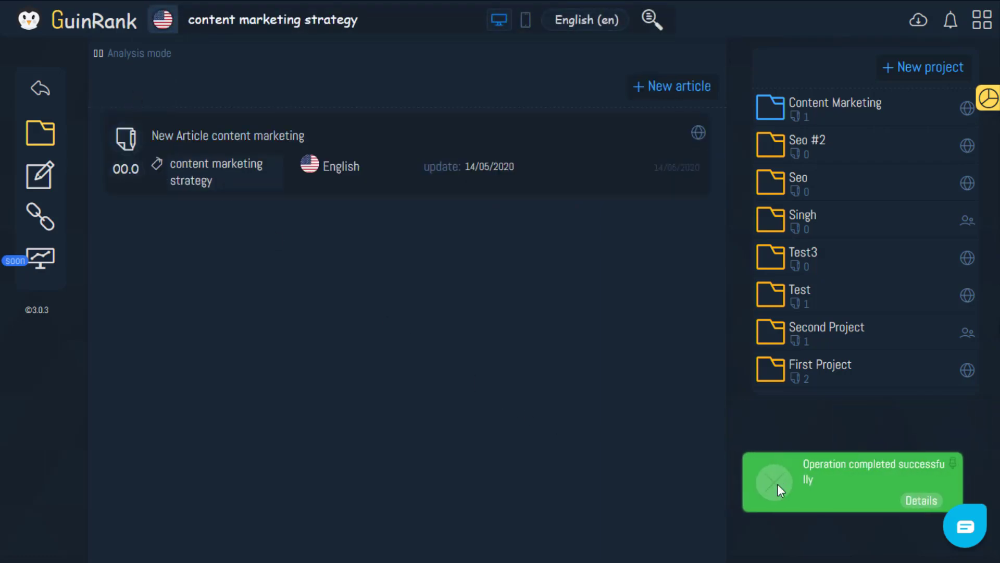
- Open the new article in the editor and hide its word and letter count bar
{"action": "left_click", "coordinate": [595, 150]}
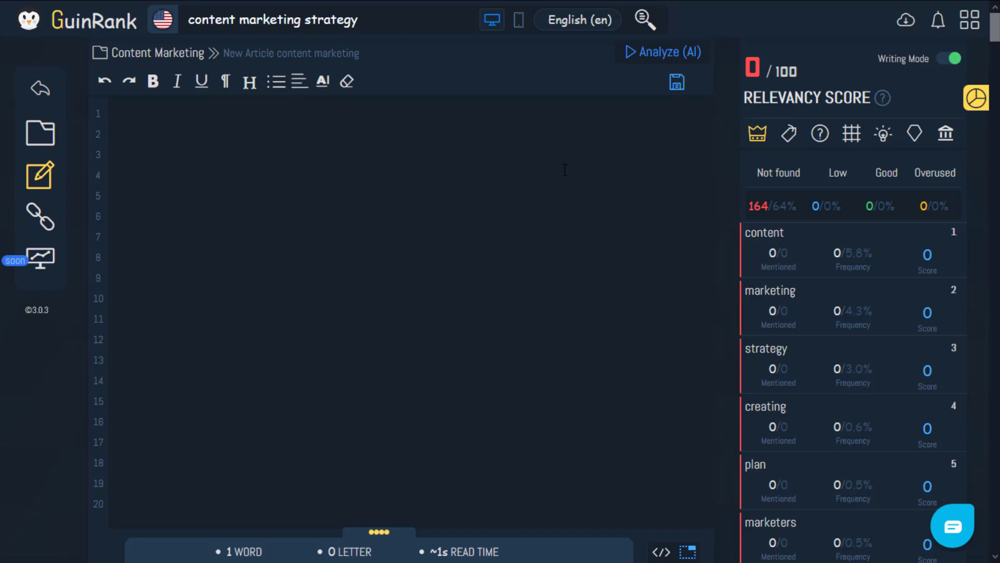
{"action": "left_click", "coordinate": [390, 534]}
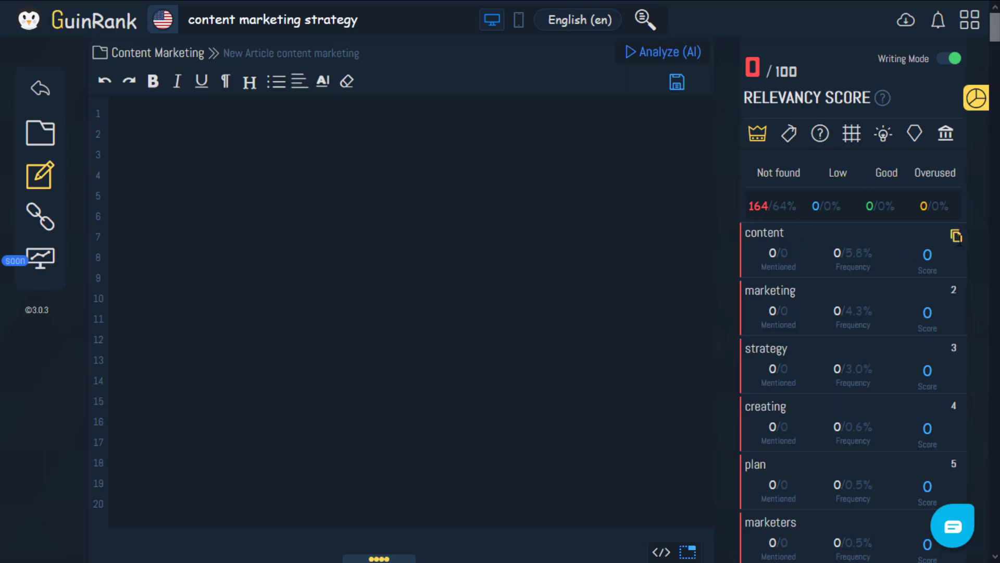
- Write "content marketing" on the article's first line, pasting in the copied keyword "content"
{"action": "right_click", "coordinate": [170, 112]}
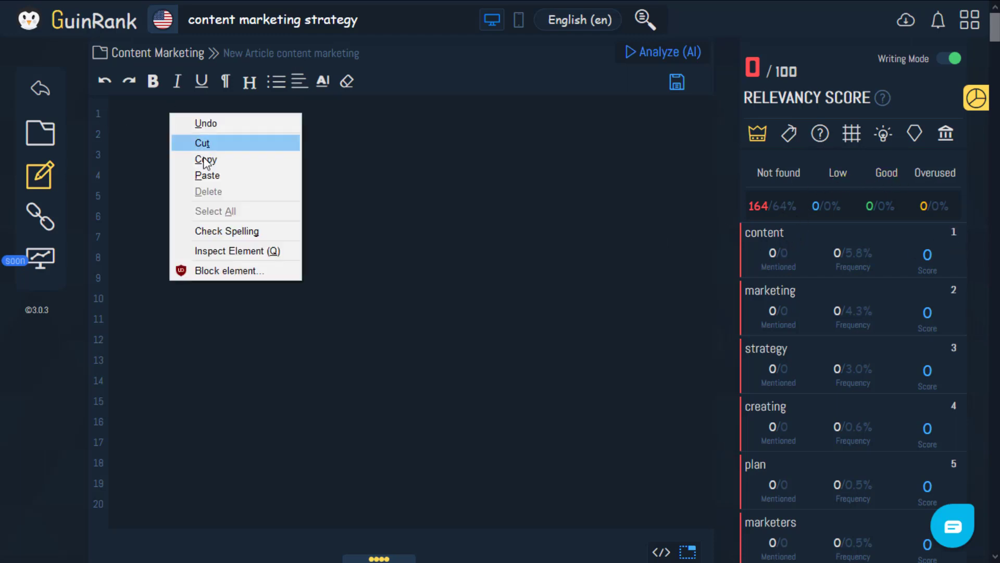
{"action": "left_click", "coordinate": [221, 178]}
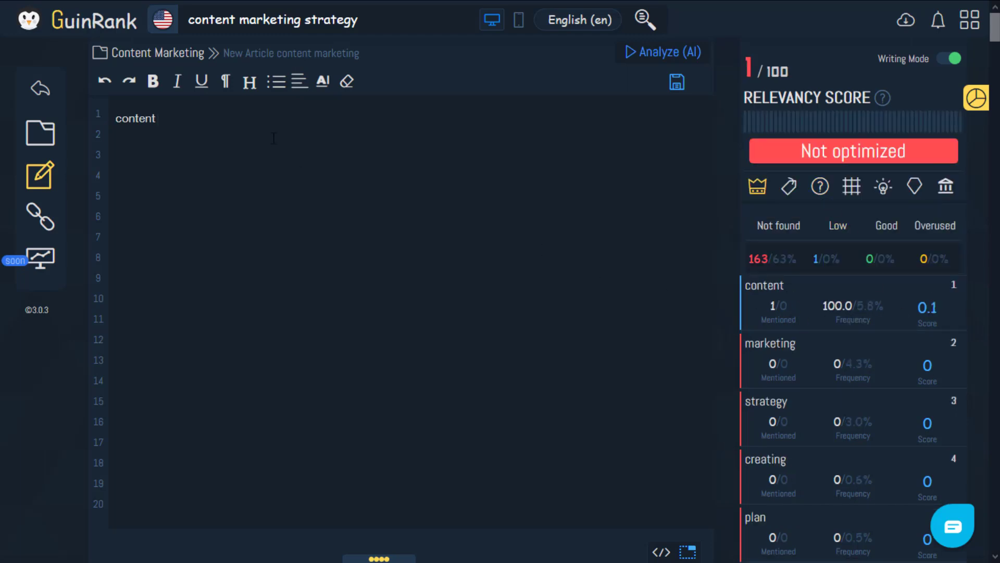
{"action": "left_click", "coordinate": [343, 201]}
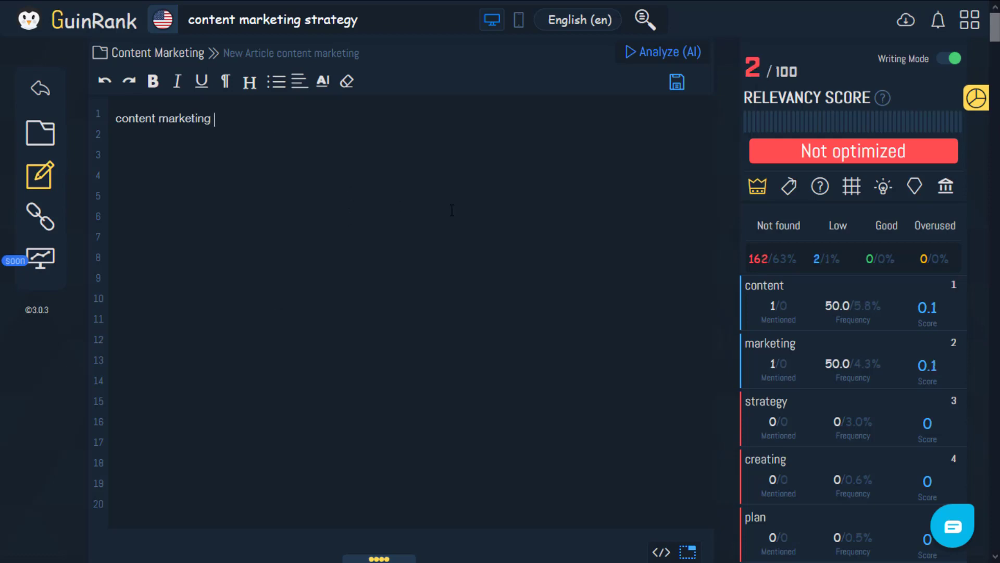
- Check the article's relevancy score and the current and recommended frequency of the keyword "content"
{"action": "double_click", "coordinate": [750, 70]}
{"action": "left_click_drag", "start_coordinate": [825, 304], "coordinate": [882, 308]}
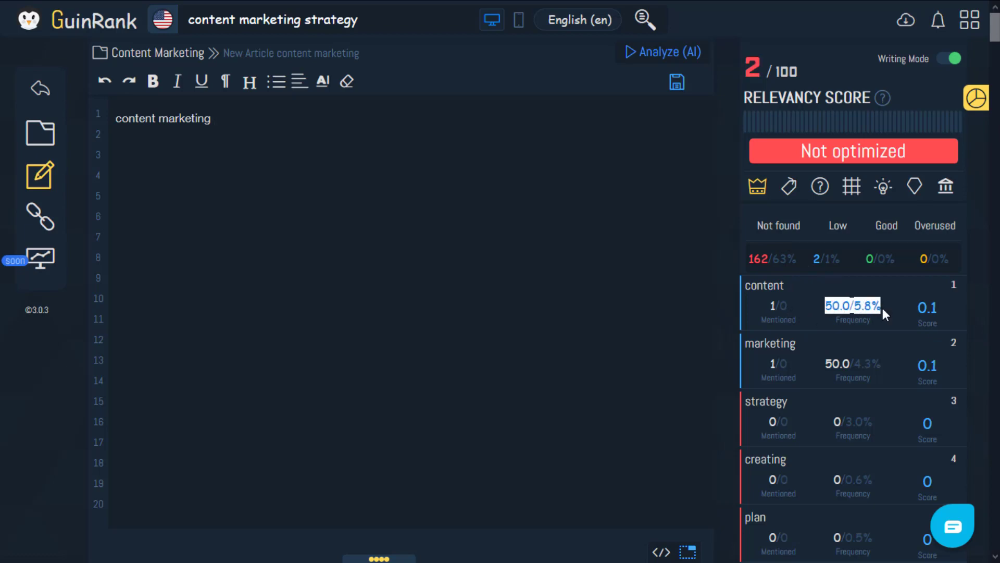
{"action": "left_click", "coordinate": [882, 308]}
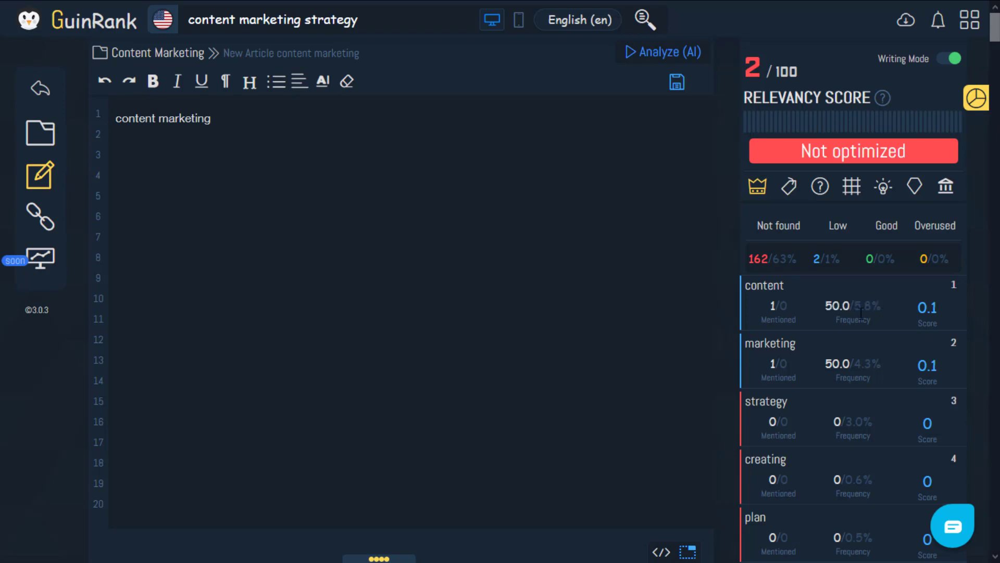
{"action": "left_click", "coordinate": [455, 127]}
- Switch Writing Mode off to show analysis mode, and switch it back on to return to the project article
{"action": "left_click", "coordinate": [955, 59]}
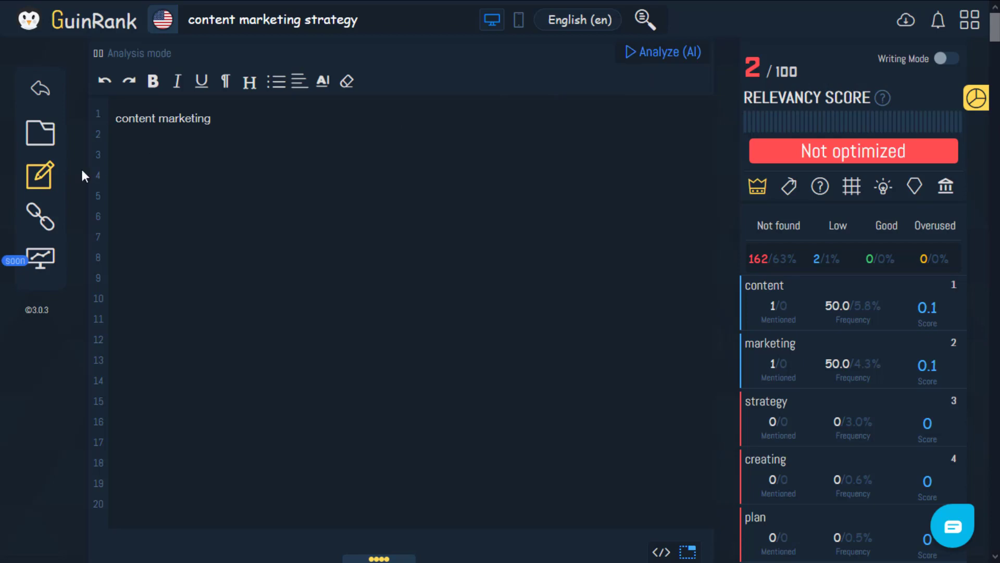
{"action": "left_click", "coordinate": [948, 58]}
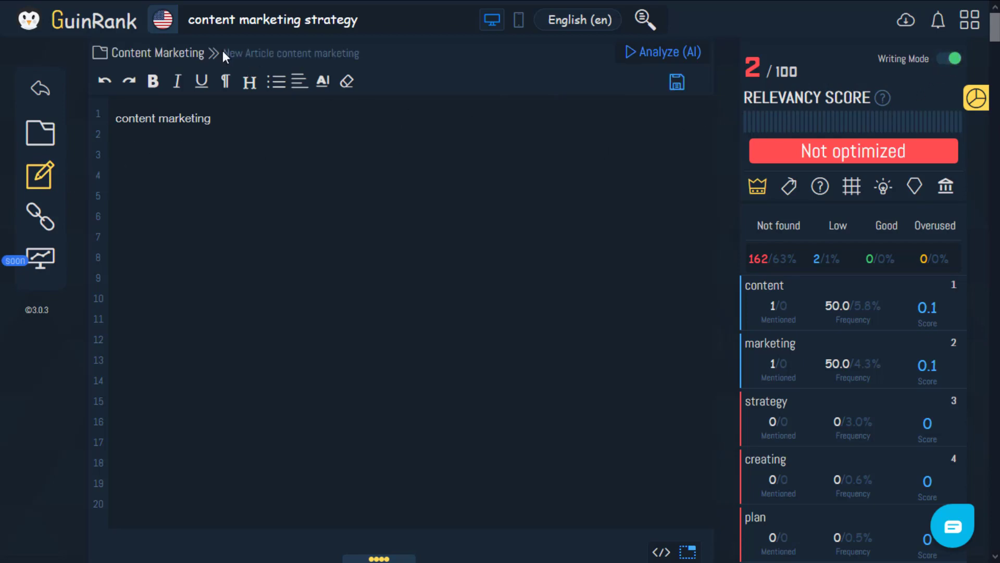
{"action": "double_click", "coordinate": [295, 53]}
{"action": "left_click", "coordinate": [498, 195]}
- Save the article and add "strategy" after "content marketing" on the first line
{"action": "left_click", "coordinate": [679, 87]}
{"action": "mouse_move", "coordinate": [948, 403]}
{"action": "type", "text": "strategy"}
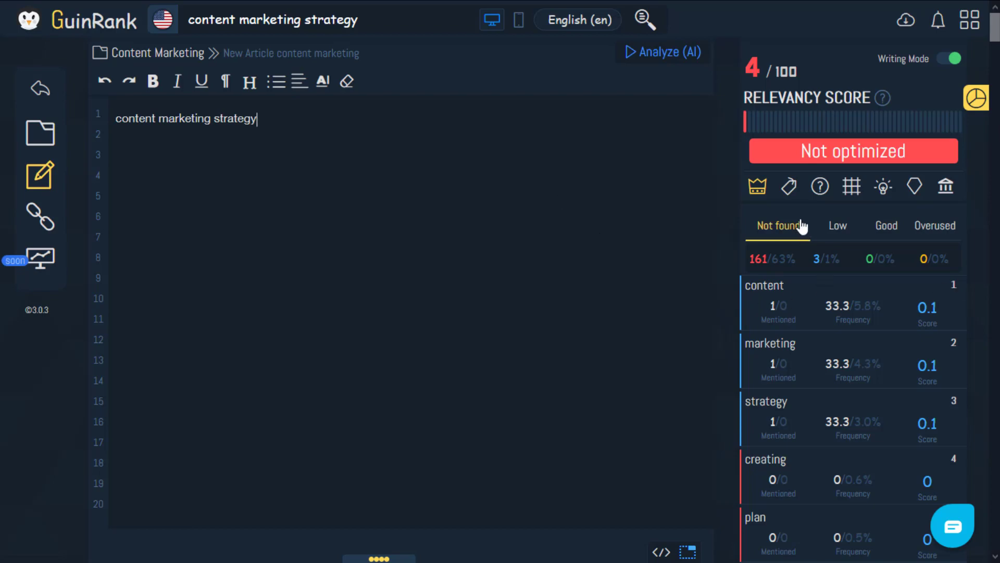
- Show the multi-word key phrases and review their mentions, frequencies and scores for the article
{"action": "left_click", "coordinate": [791, 188]}
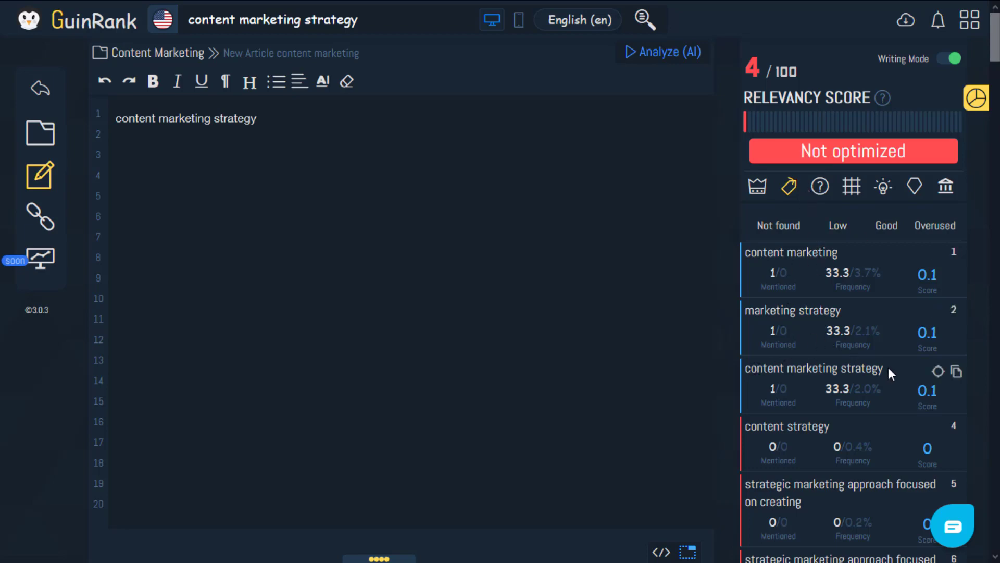
{"action": "scroll", "coordinate": [836, 318], "scroll_direction": "down", "scroll_amount": 7}
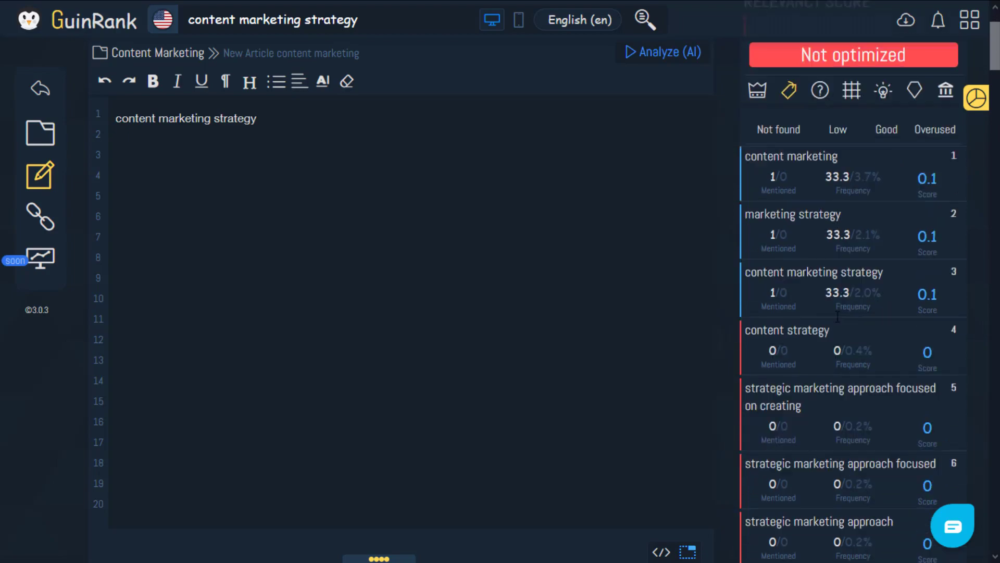
{"action": "scroll", "coordinate": [857, 300], "scroll_direction": "up", "scroll_amount": 7}
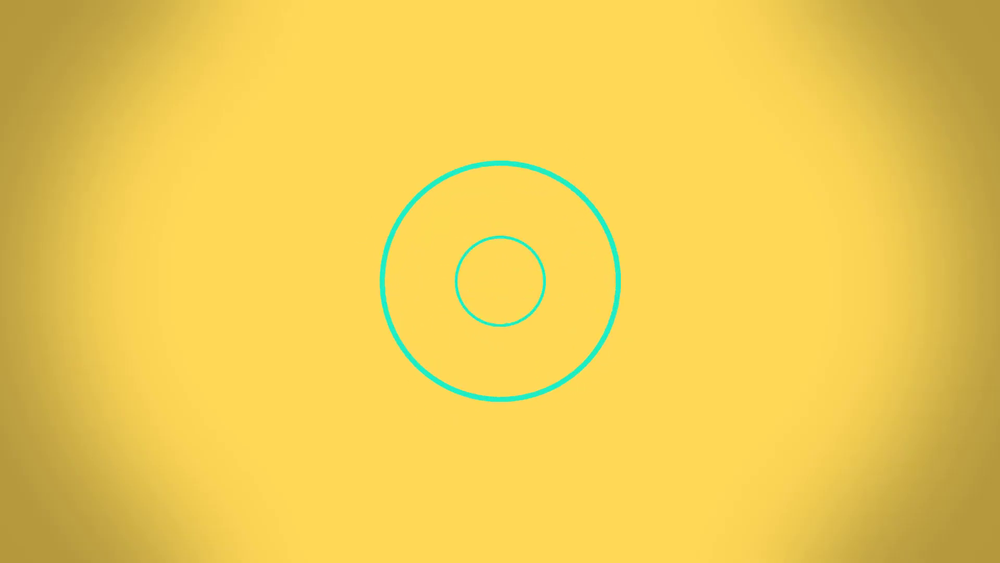